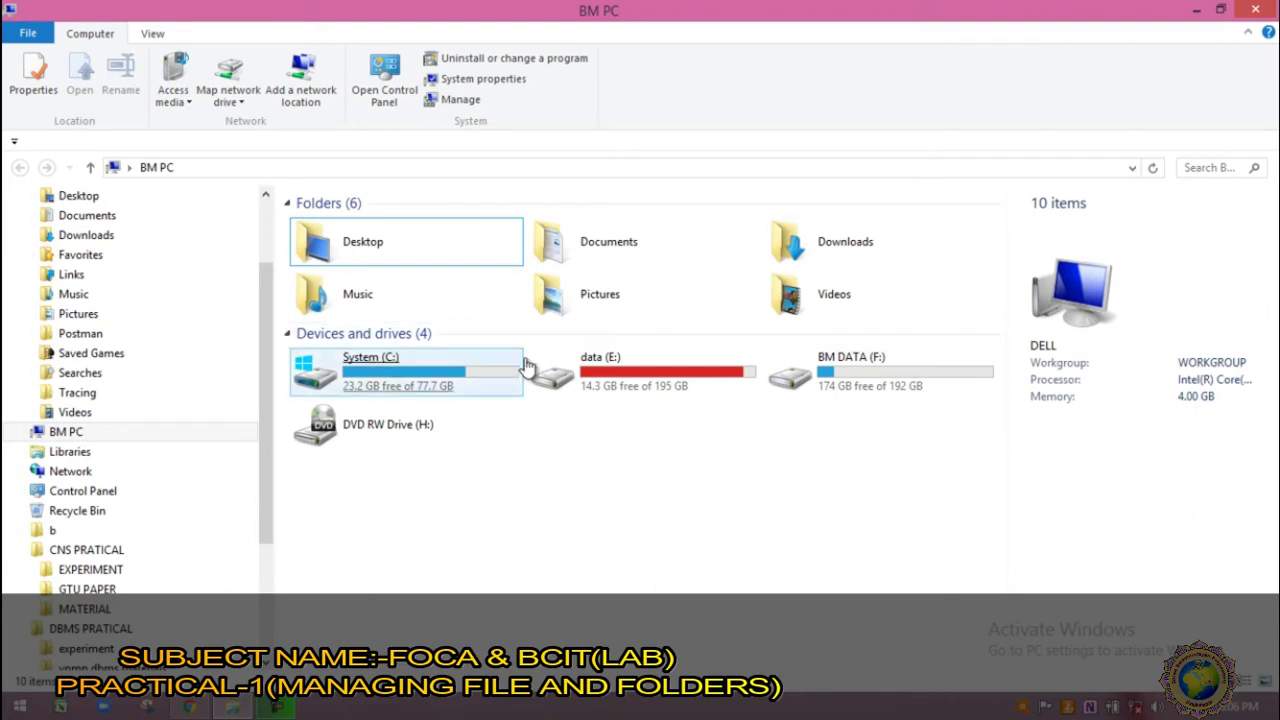
Step: Open the BM DATA (F:) drive and maximize its window
click(393, 387)
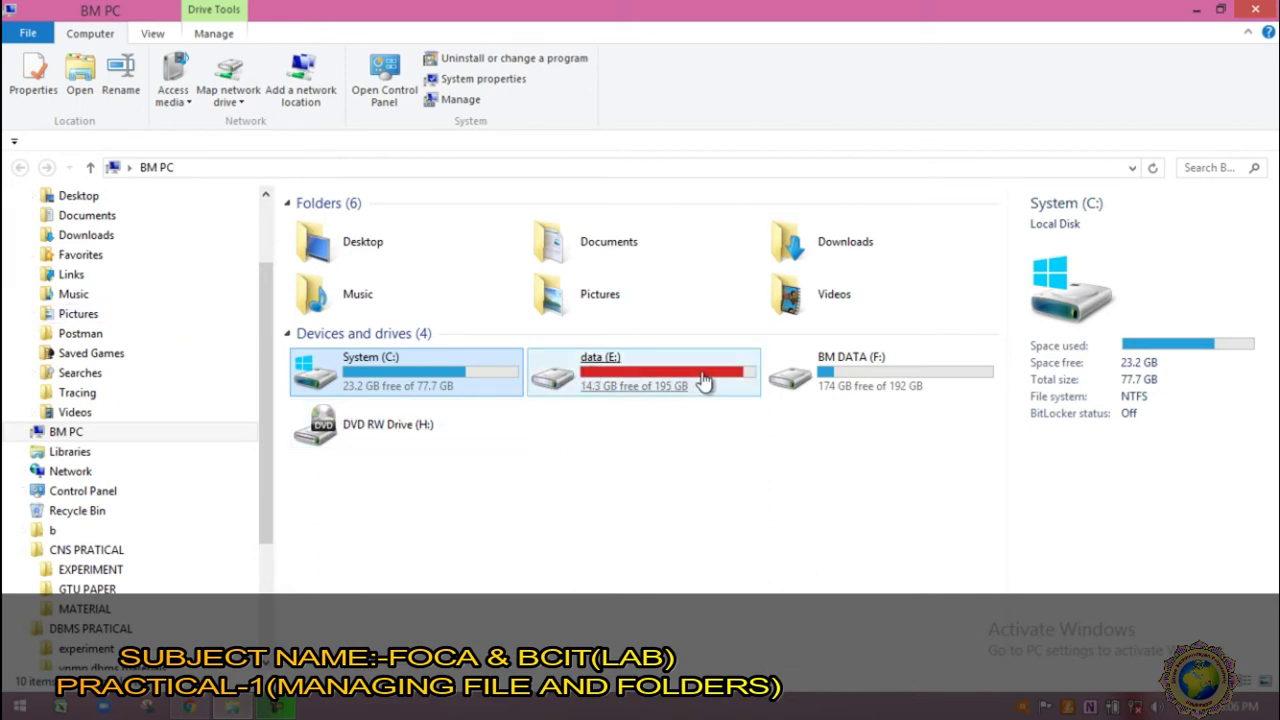
click(860, 396)
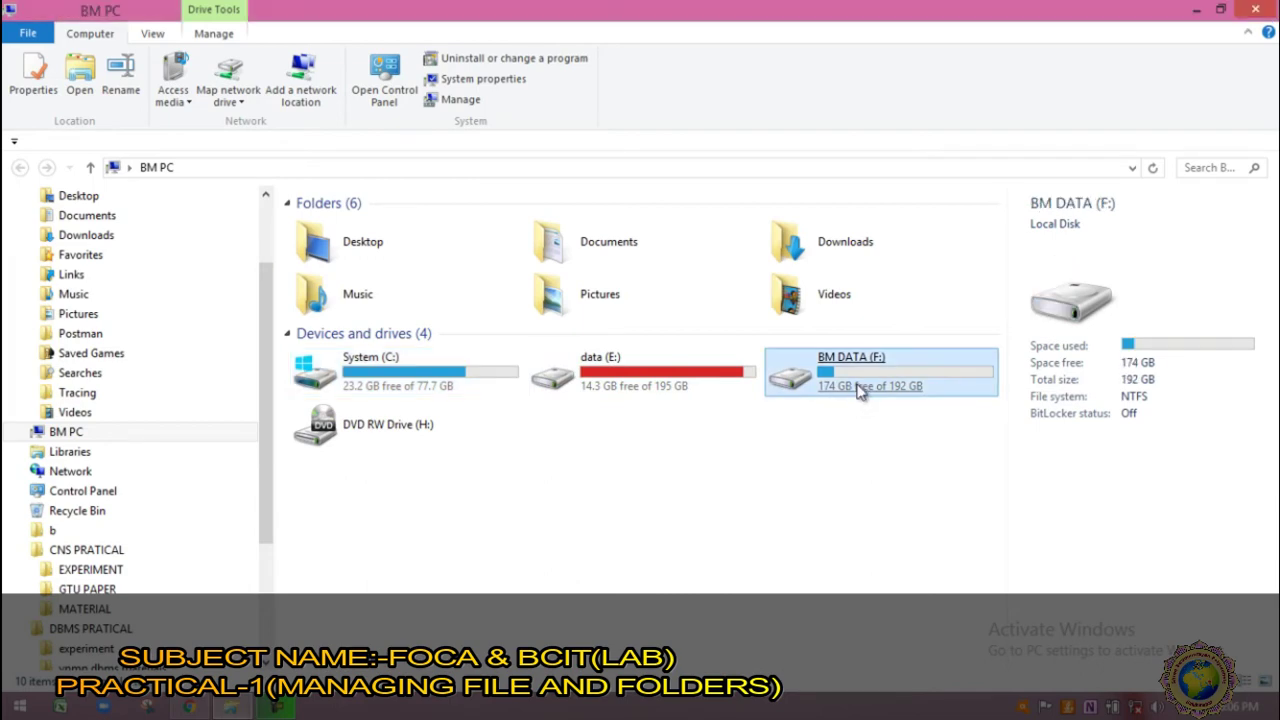
double_click(858, 393)
click(1225, 5)
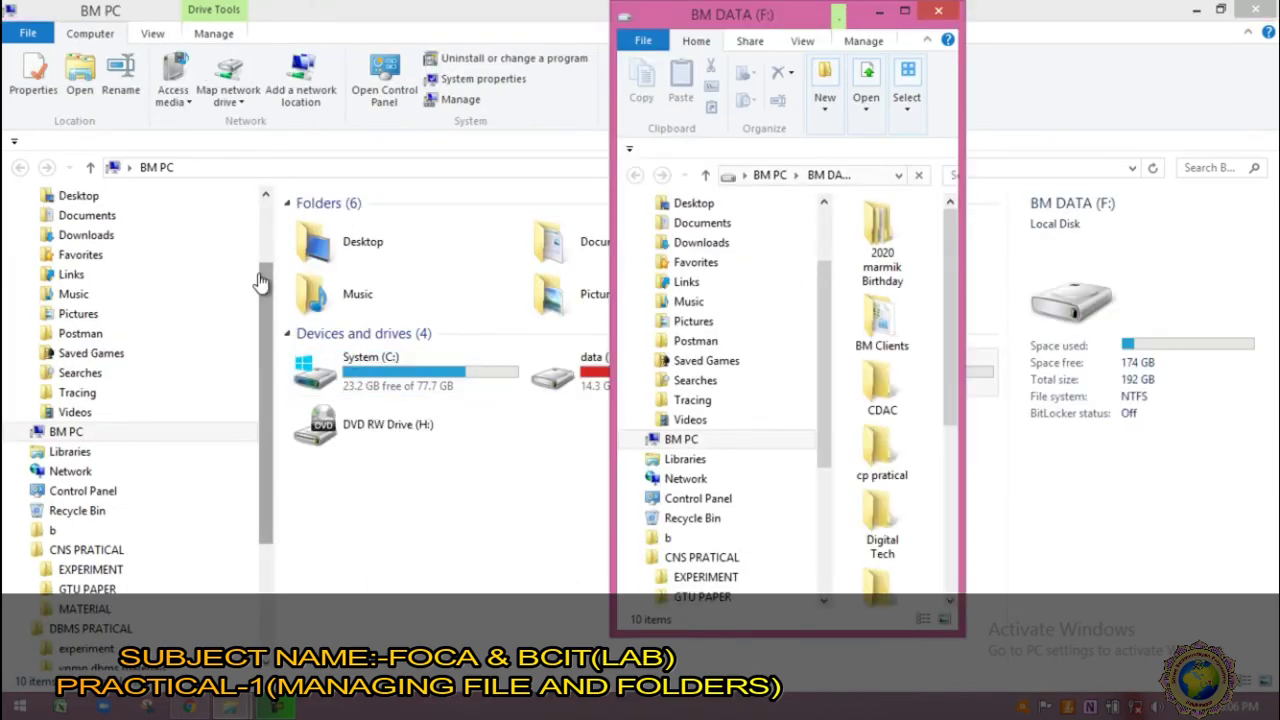
click(903, 8)
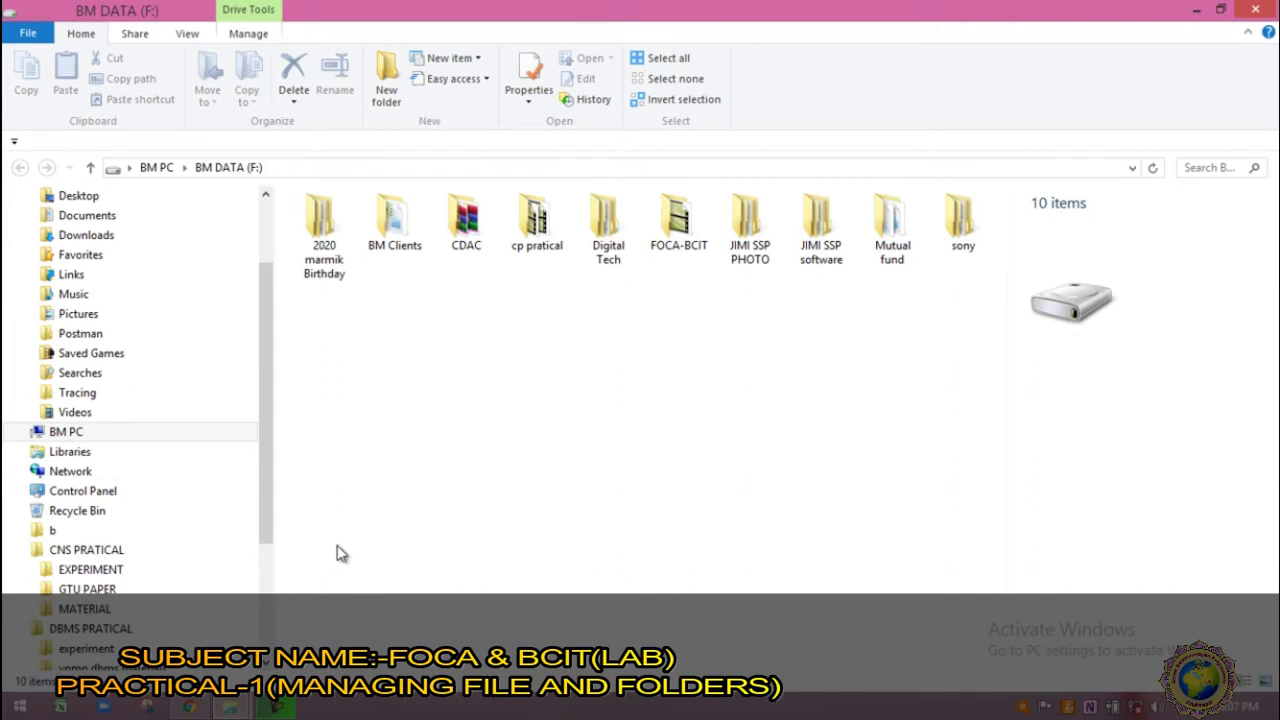
click(810, 272)
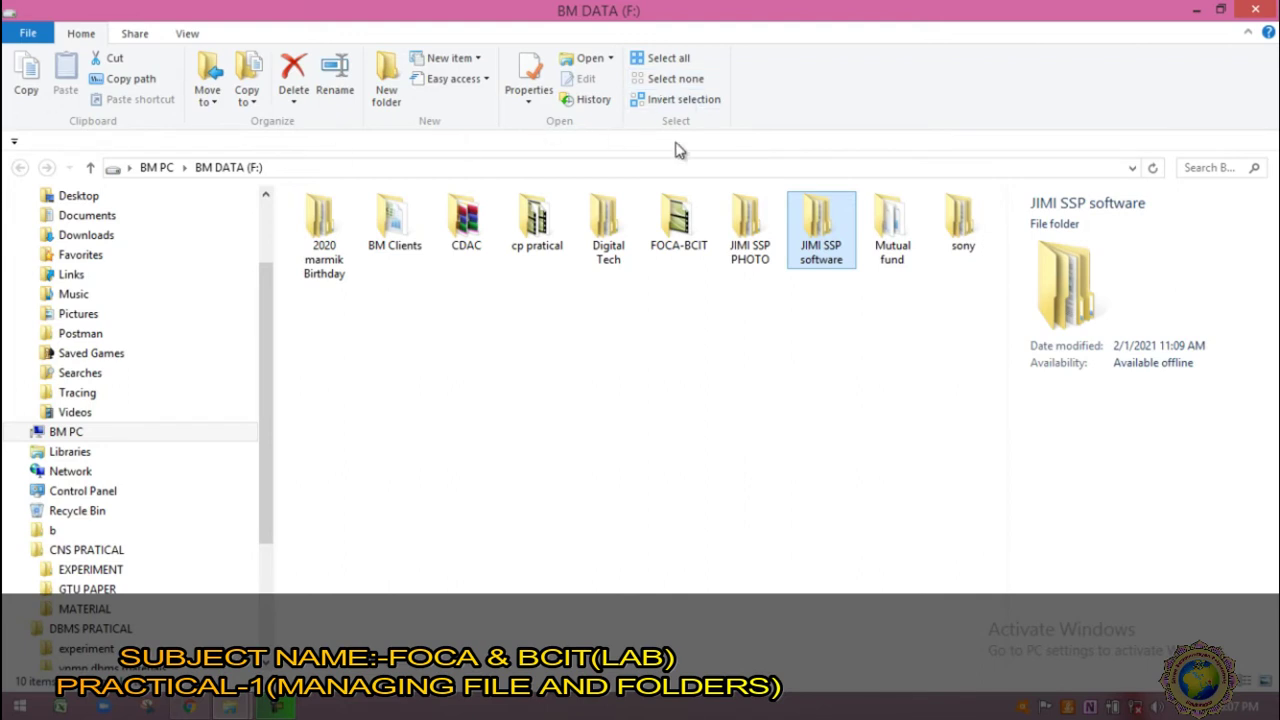
click(391, 88)
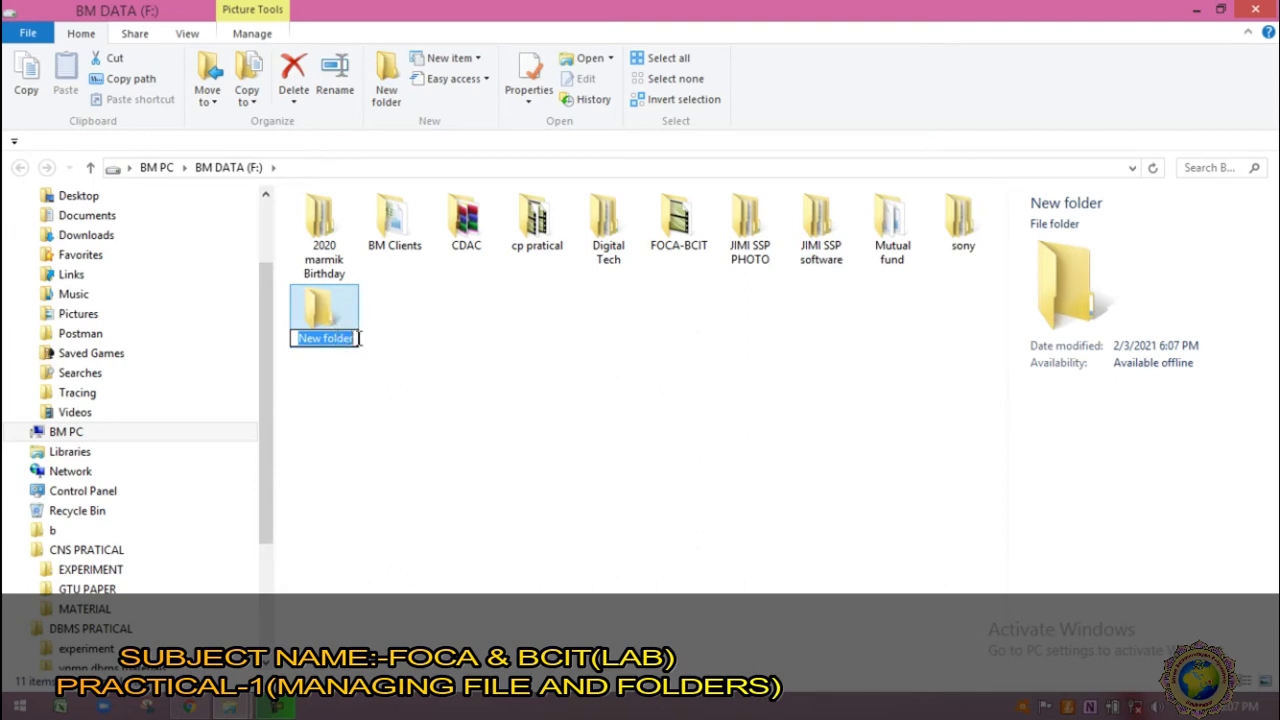
click(296, 82)
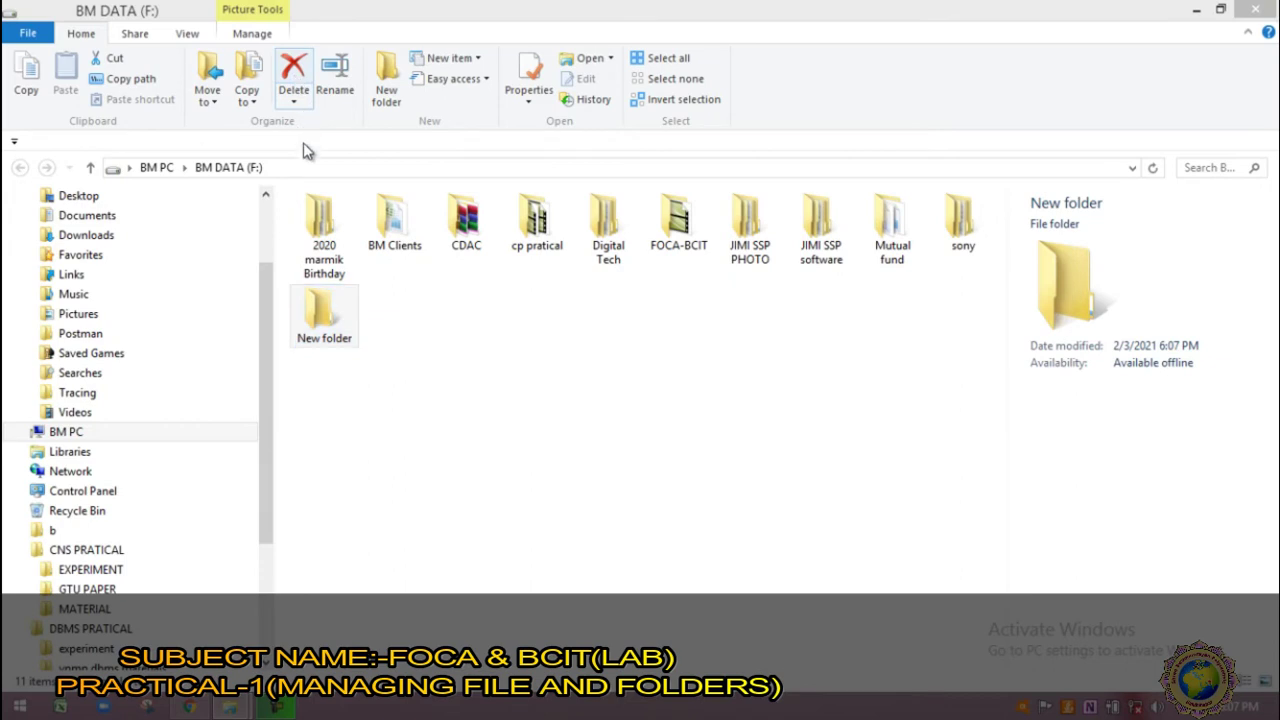
Step: Create a new folder named SCHOOL in the BM DATA (F:) drive
right_click(370, 338)
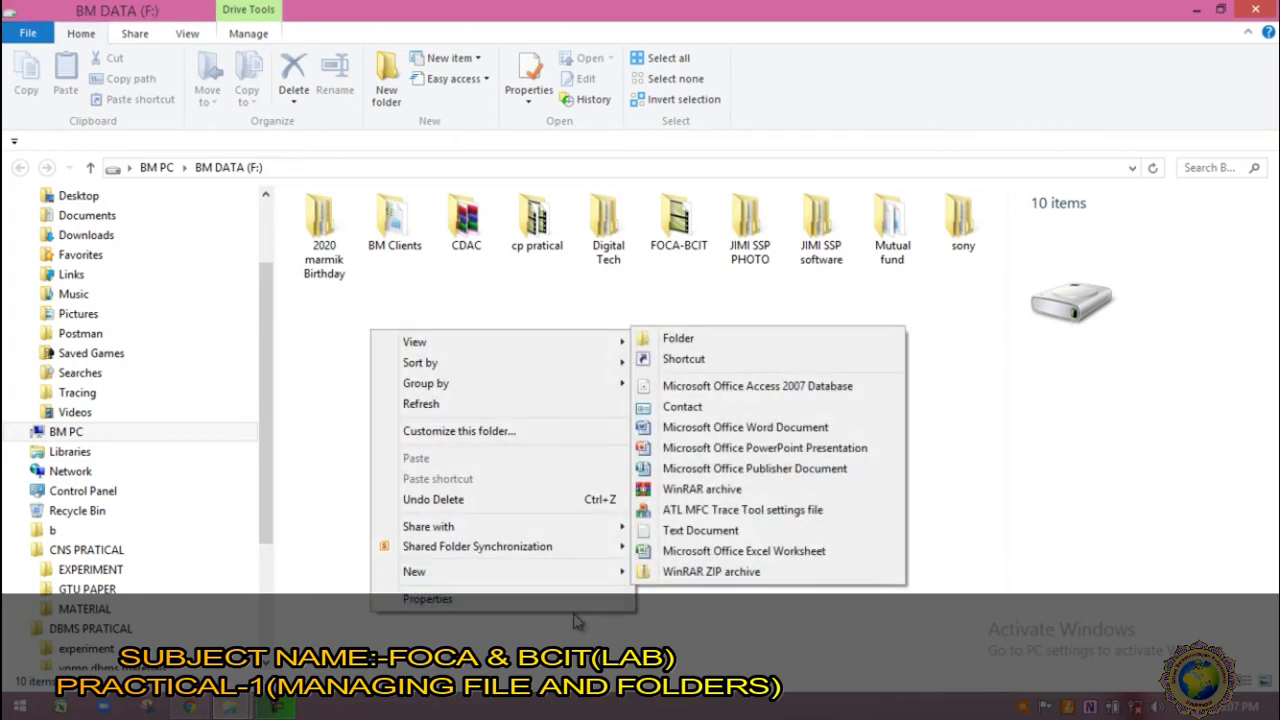
mouse_move(629, 582)
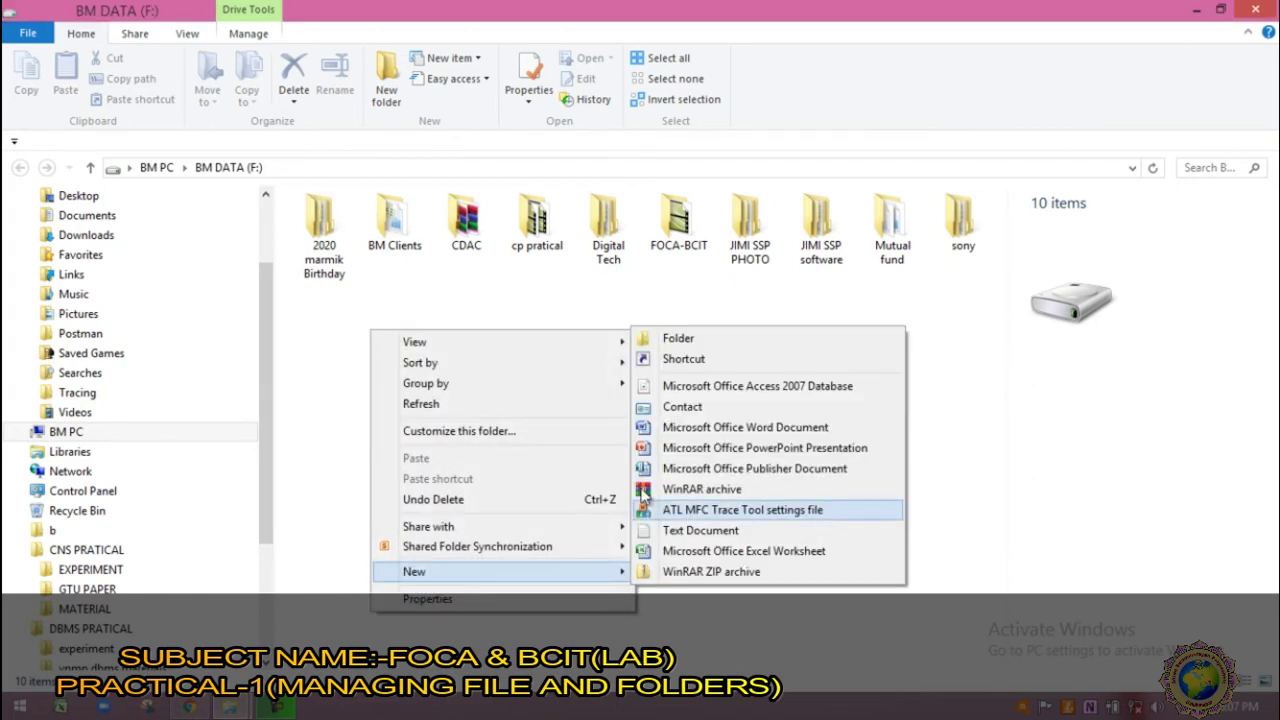
click(655, 335)
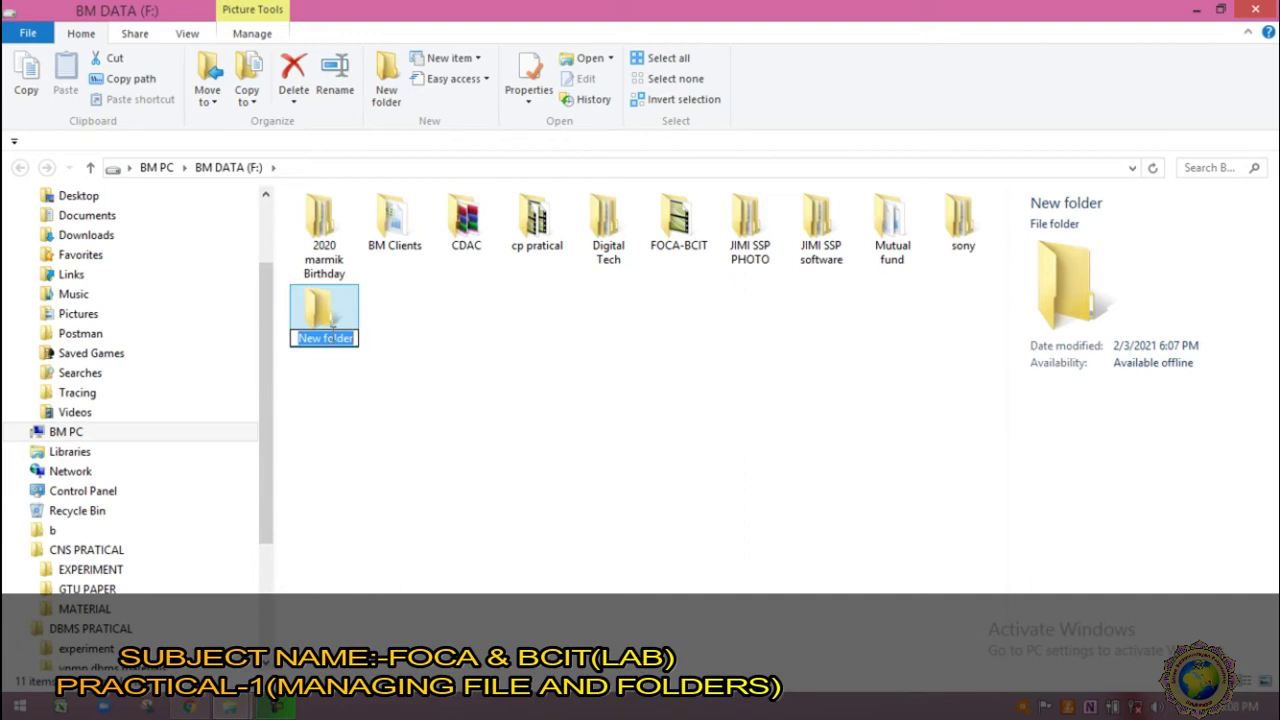
text(SCH)
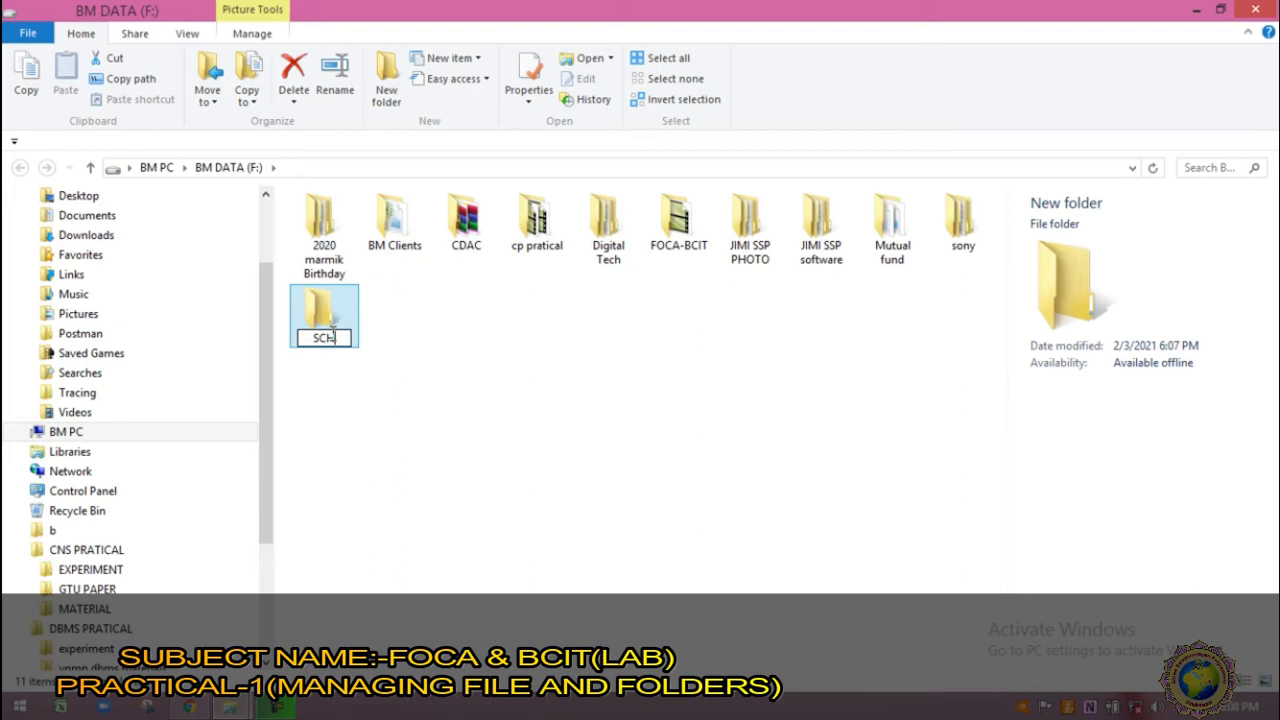
text(OOL)
click(486, 349)
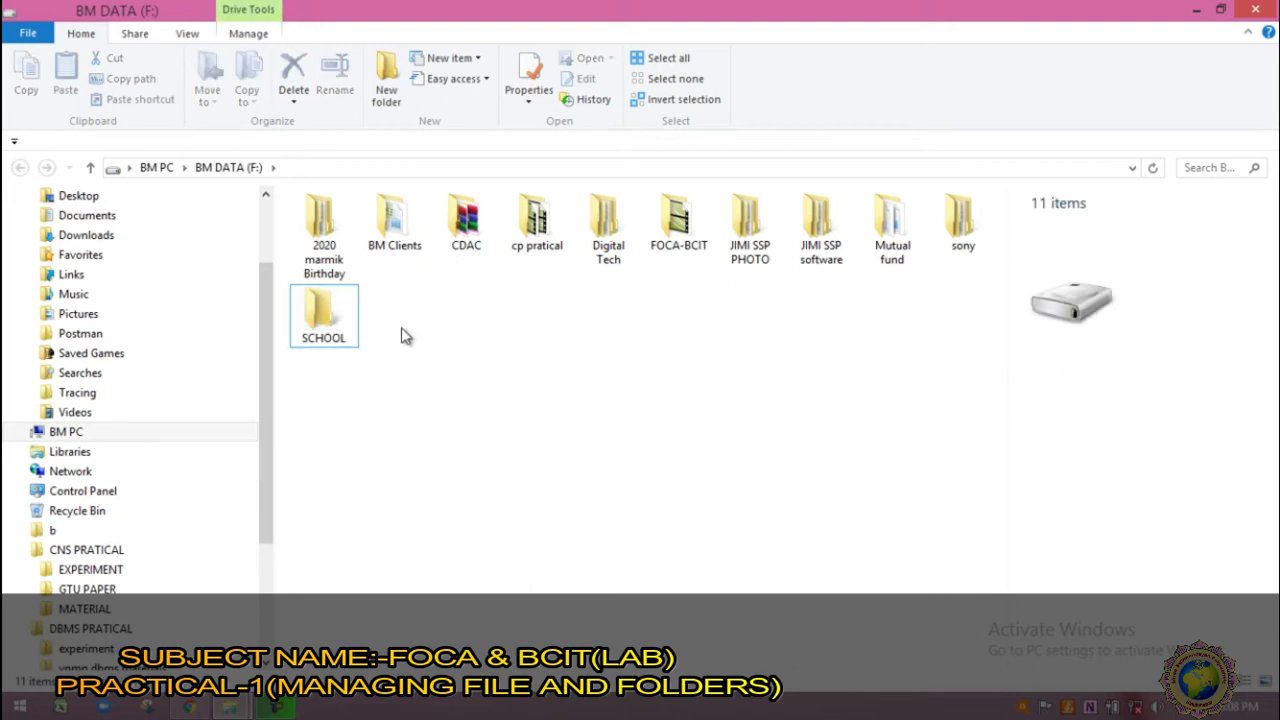
click(345, 355)
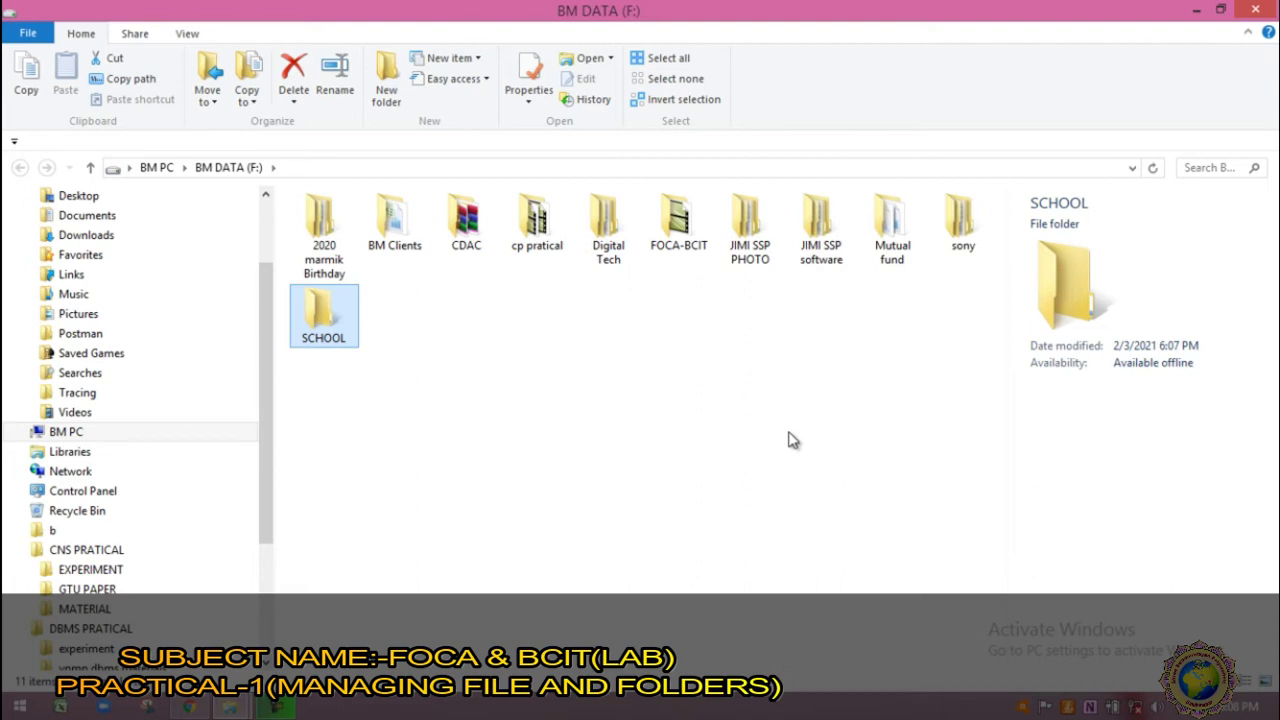
key(ctrl+shift+n)
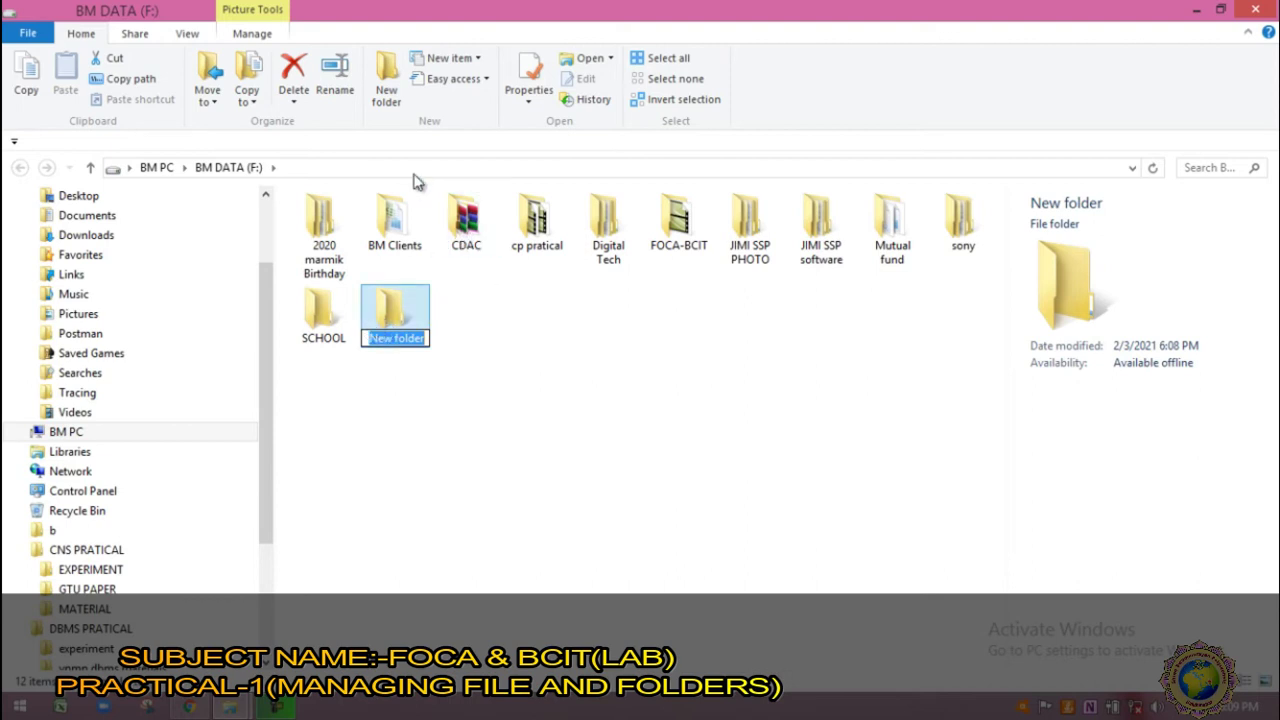
click(287, 88)
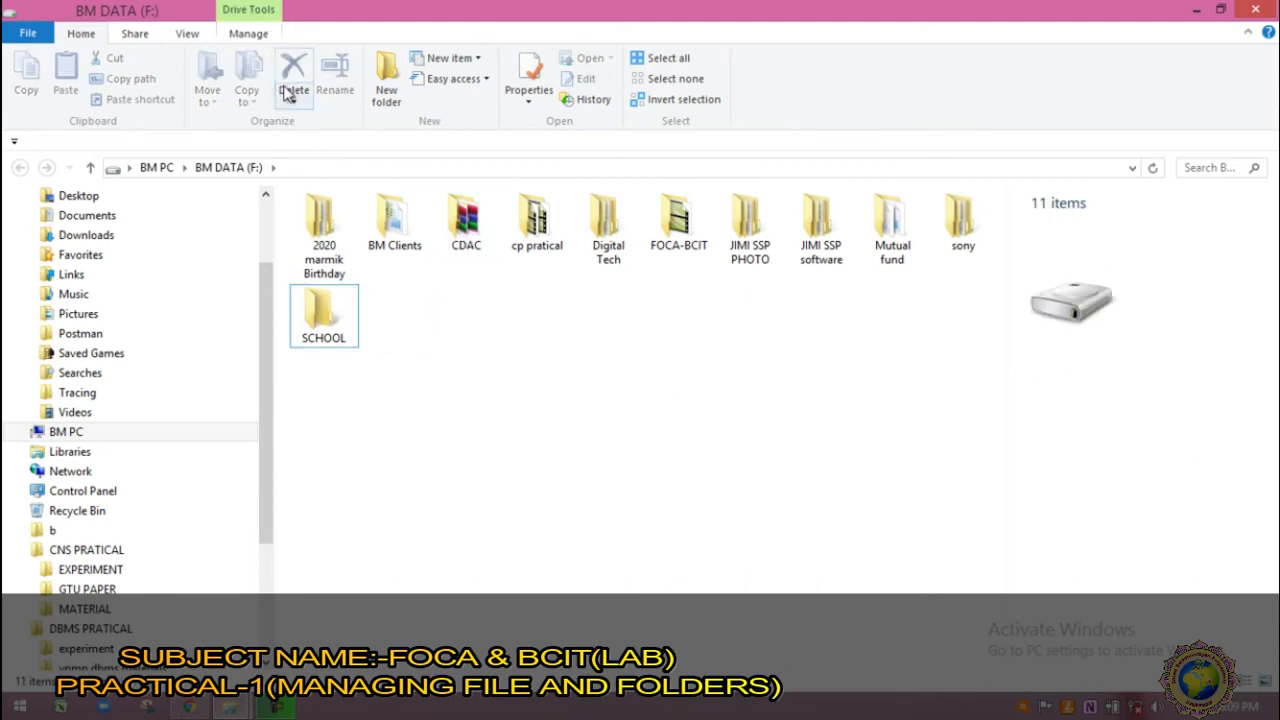
Step: Open the SCHOOL folder and create a subfolder named ENGLISH in it
click(303, 310)
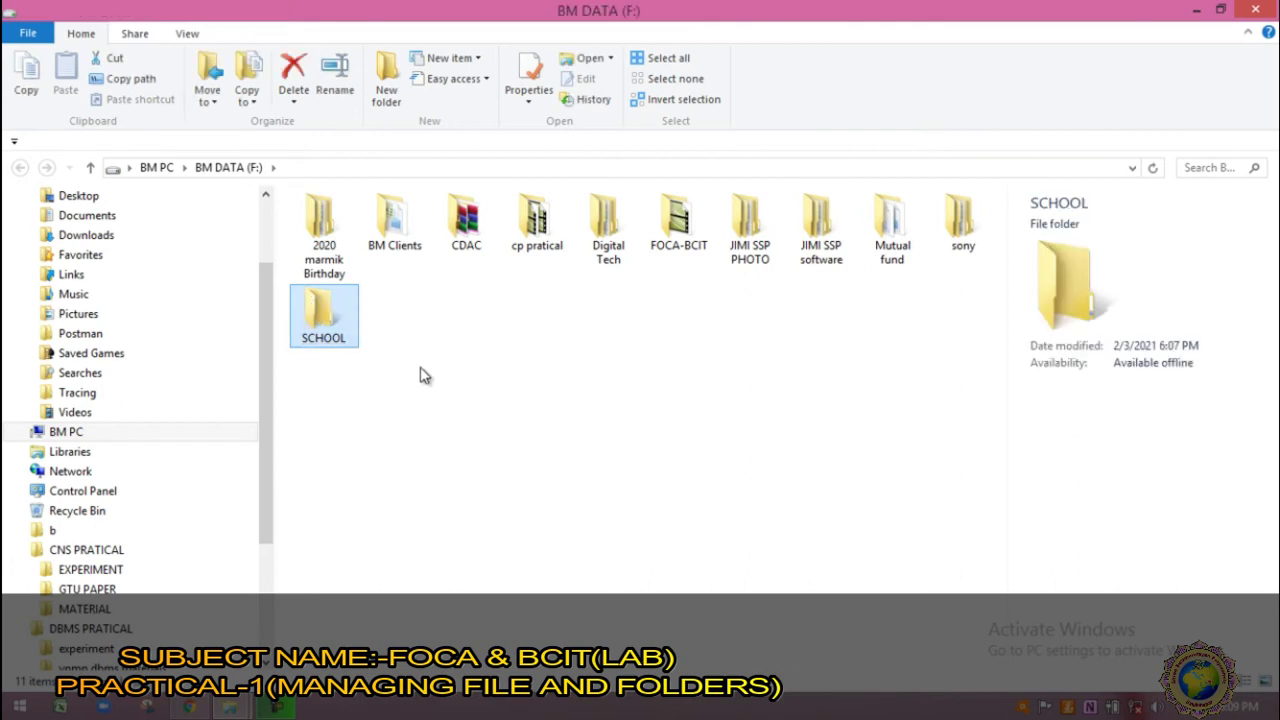
double_click(335, 323)
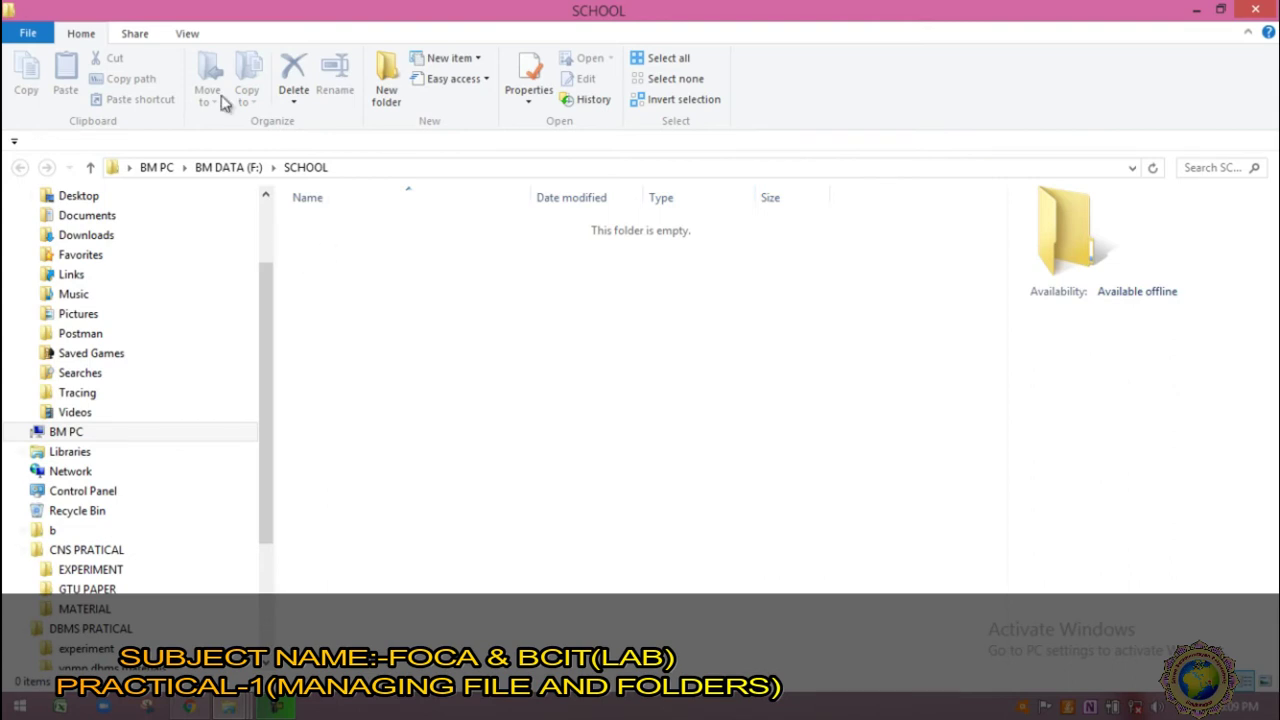
click(388, 85)
text(E)
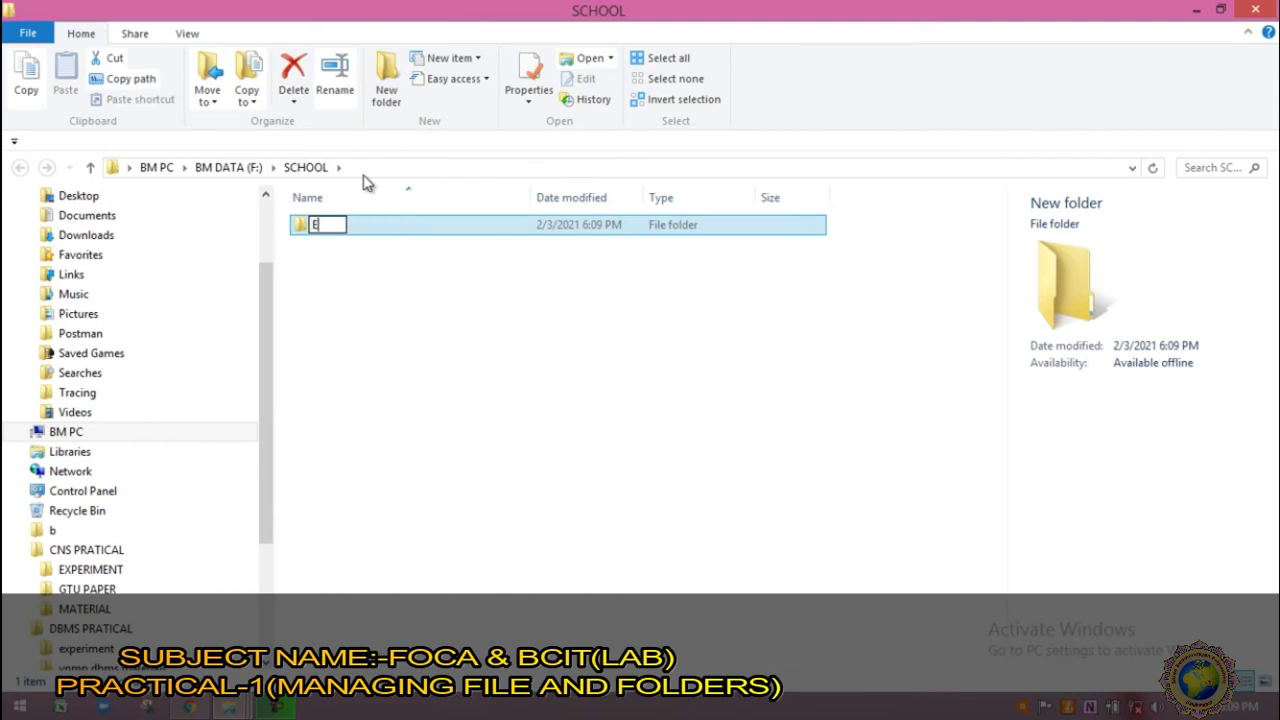
text(NGLISH)
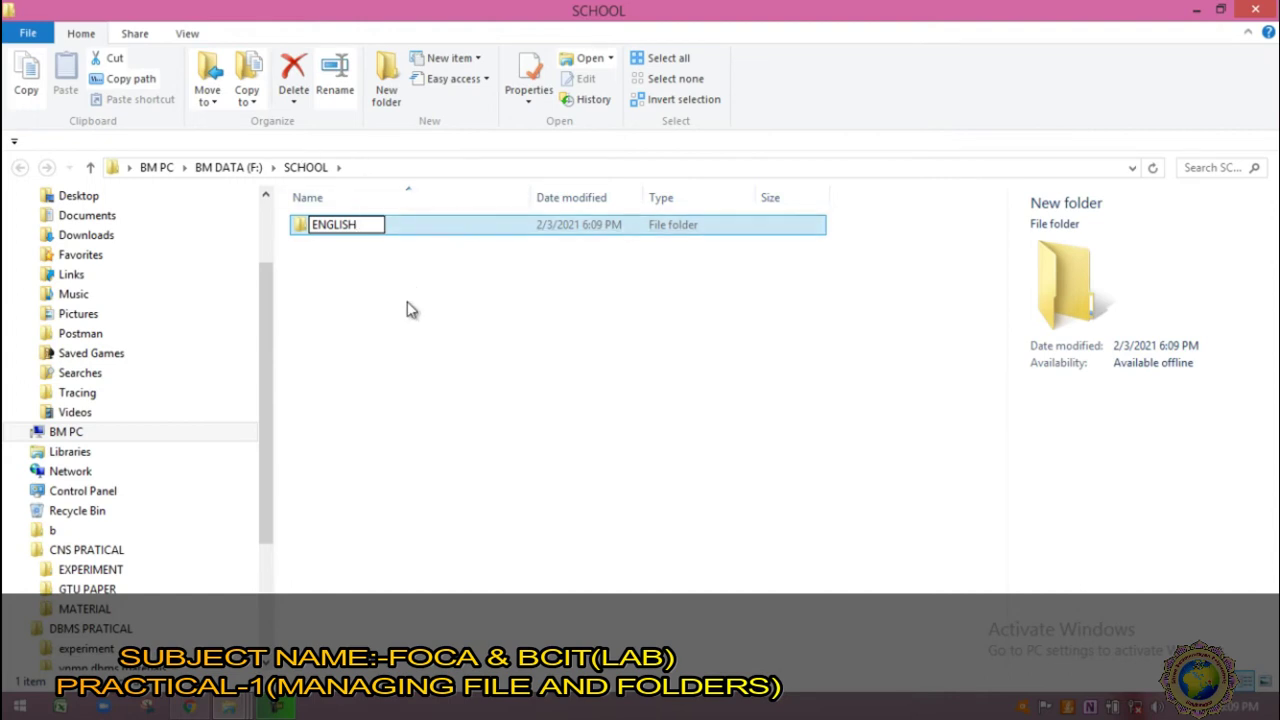
click(318, 305)
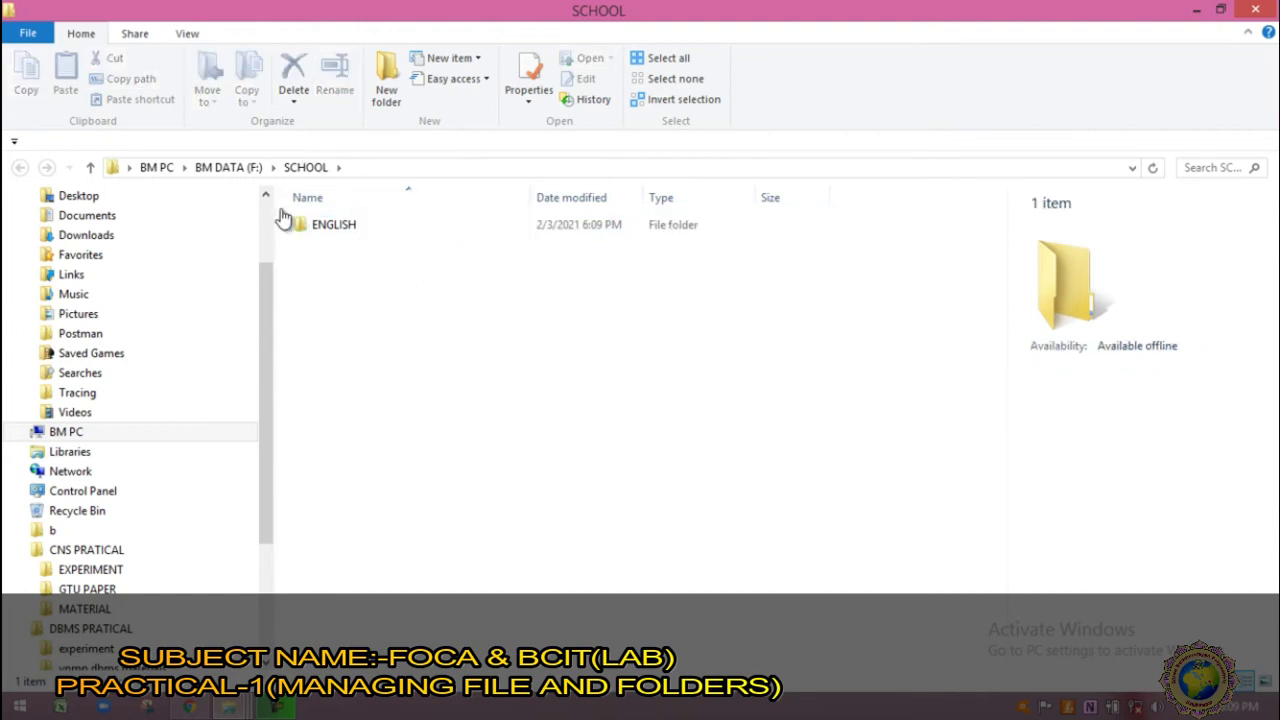
Step: Open the ENGLISH folder and create a subfolder named GRAMMER in it
mouse_move(324, 240)
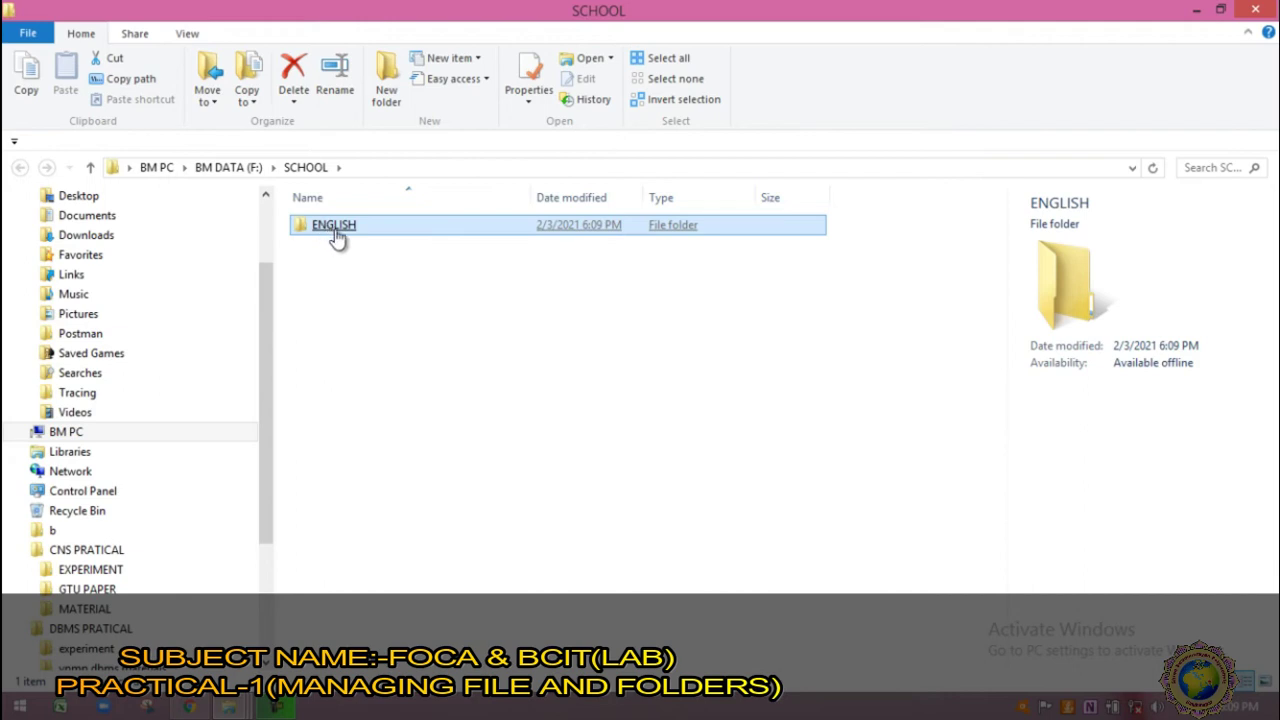
double_click(336, 233)
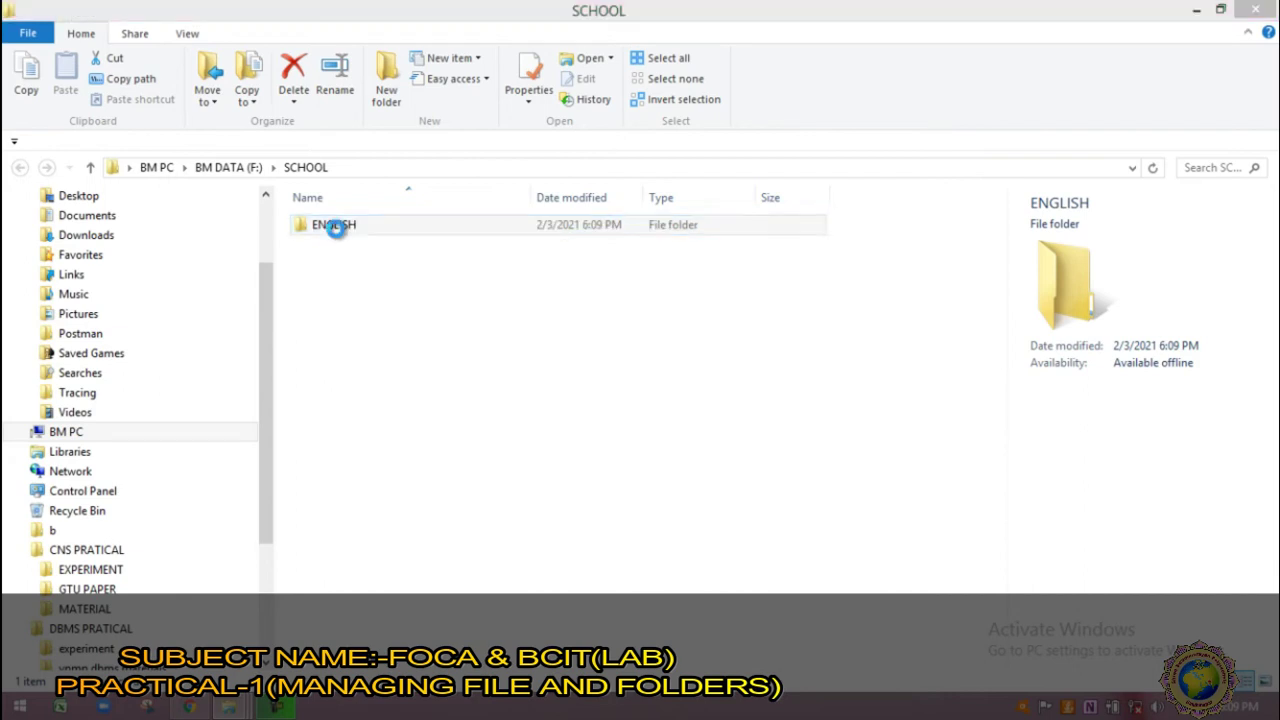
right_click(337, 270)
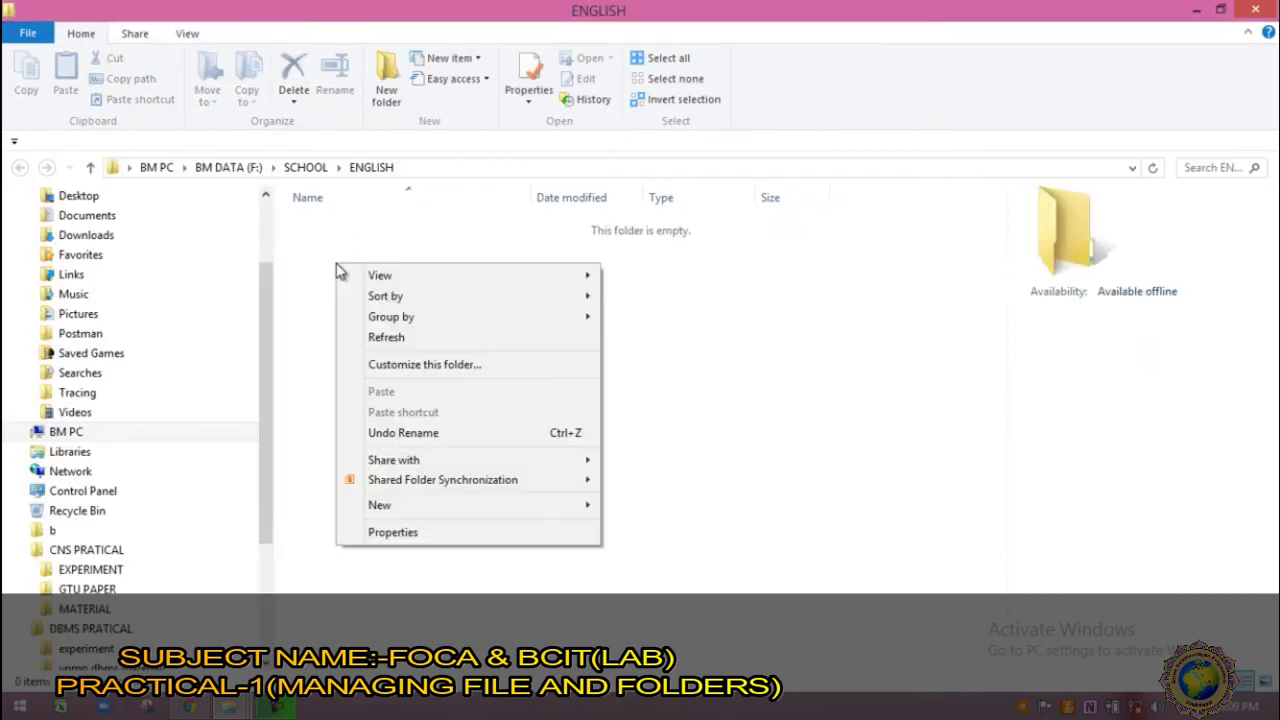
click(388, 92)
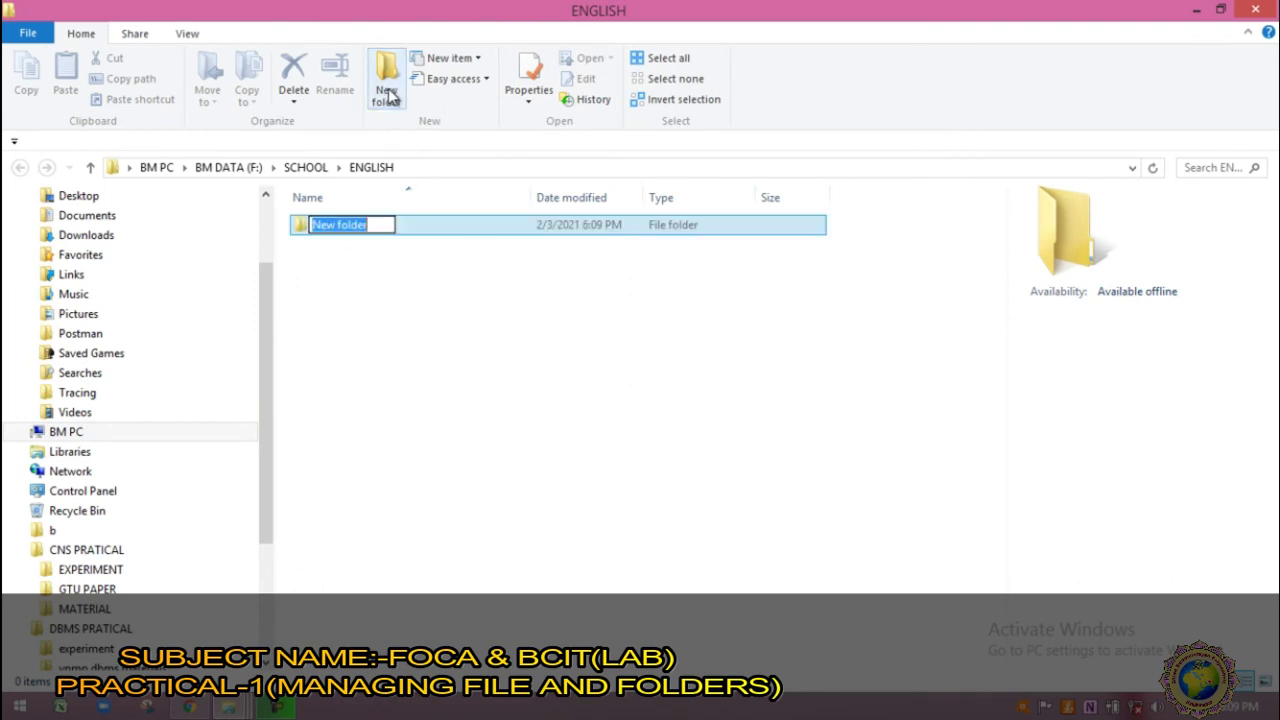
text(GRAMMER)
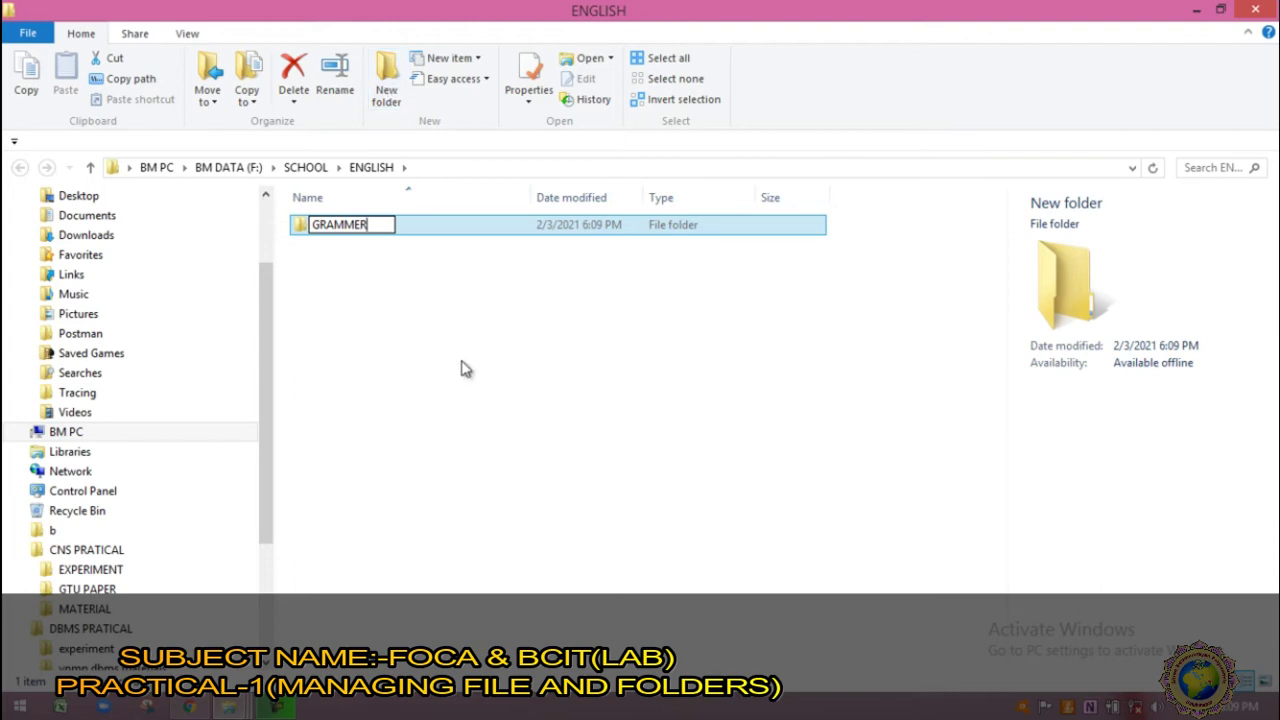
click(416, 330)
Step: Create a second subfolder named STORY in the ENGLISH folder
click(388, 85)
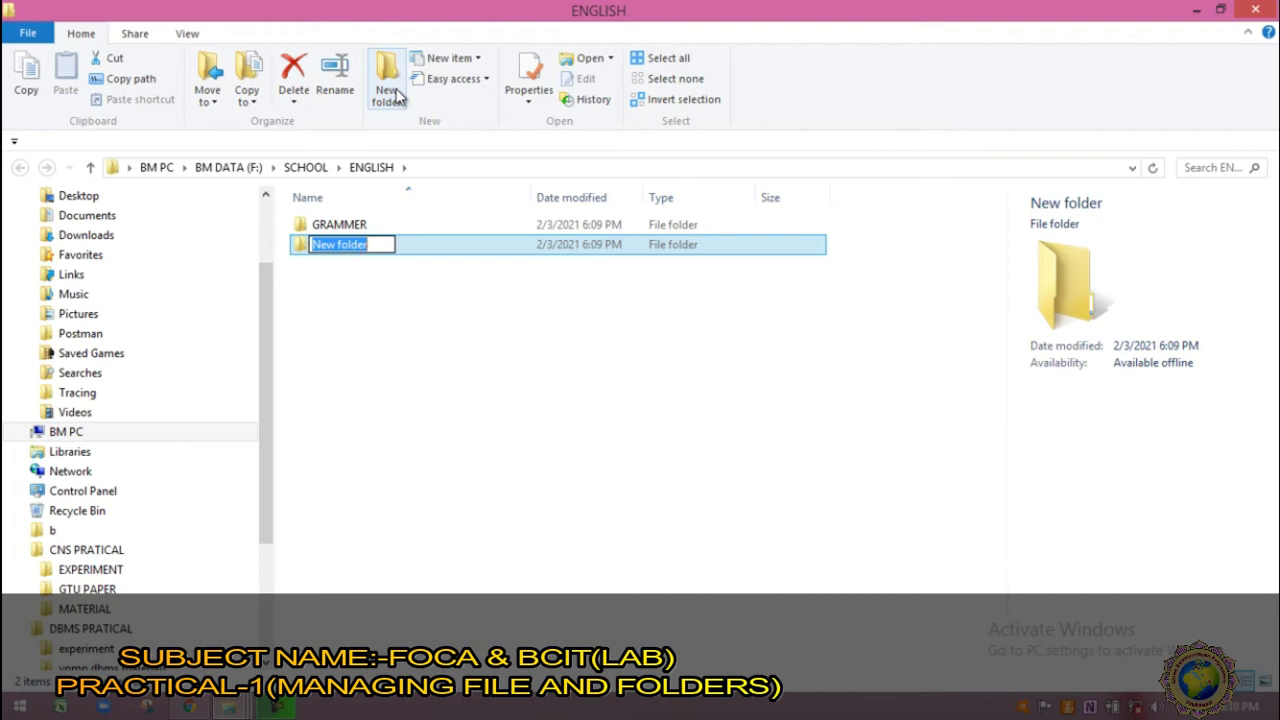
text(O)
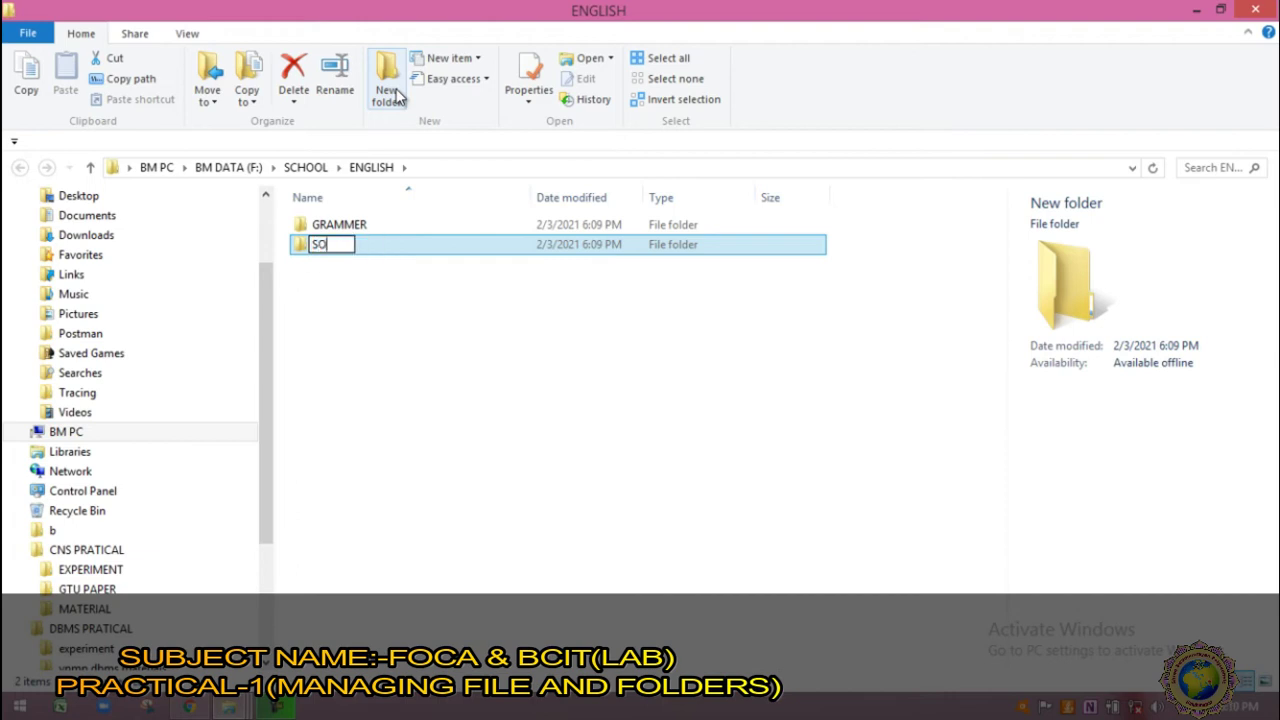
key(BackSpace)
text(TORY)
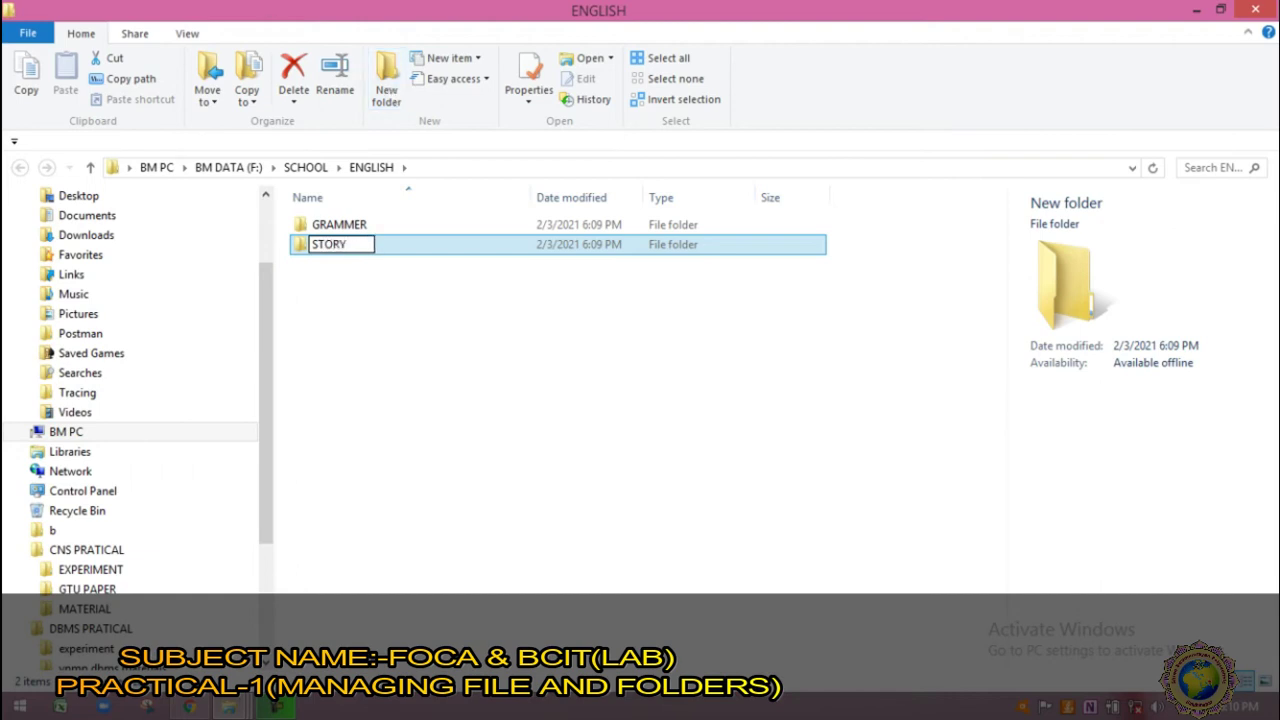
click(477, 485)
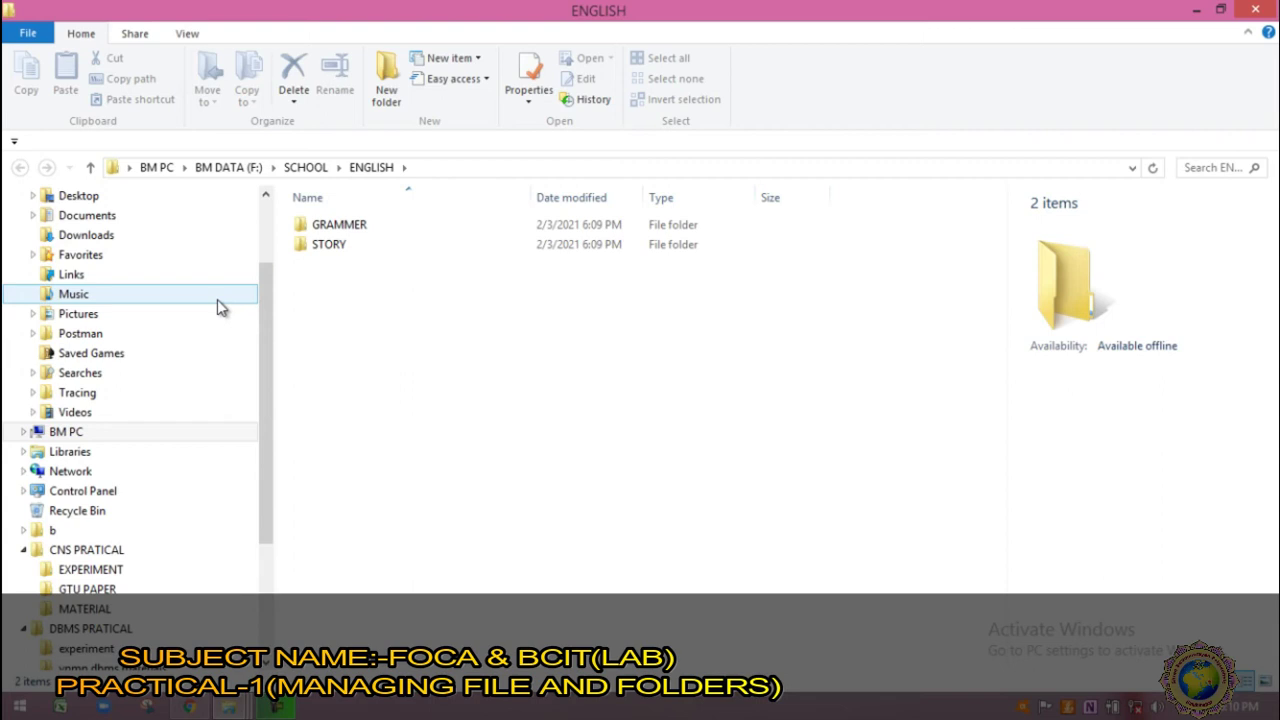
mouse_move(327, 232)
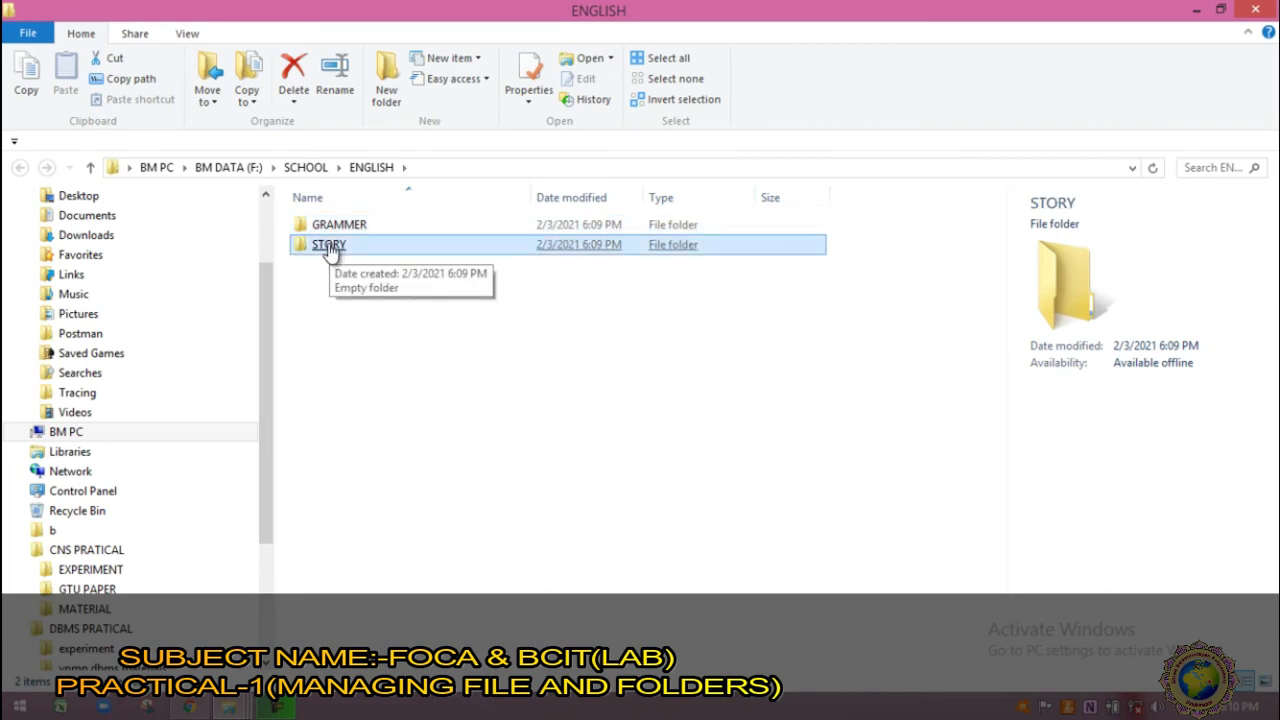
ctrl+click(331, 232)
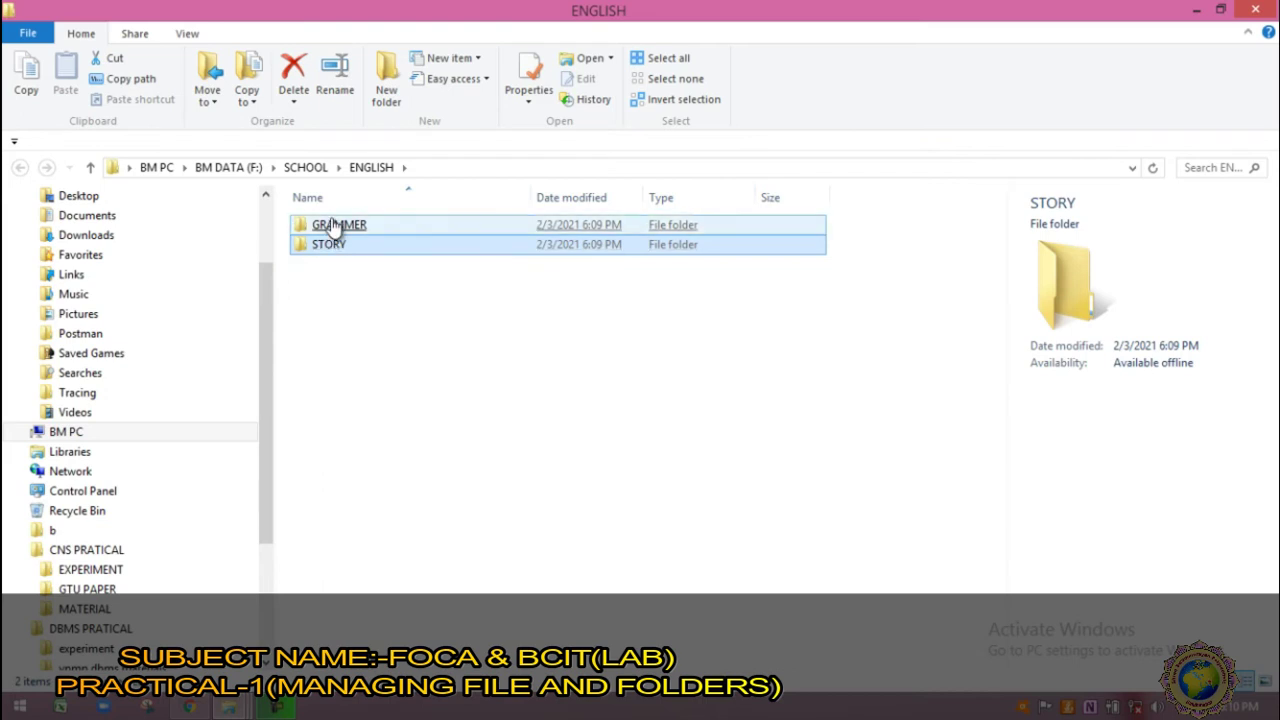
click(331, 244)
ctrl+click(331, 236)
click(328, 252)
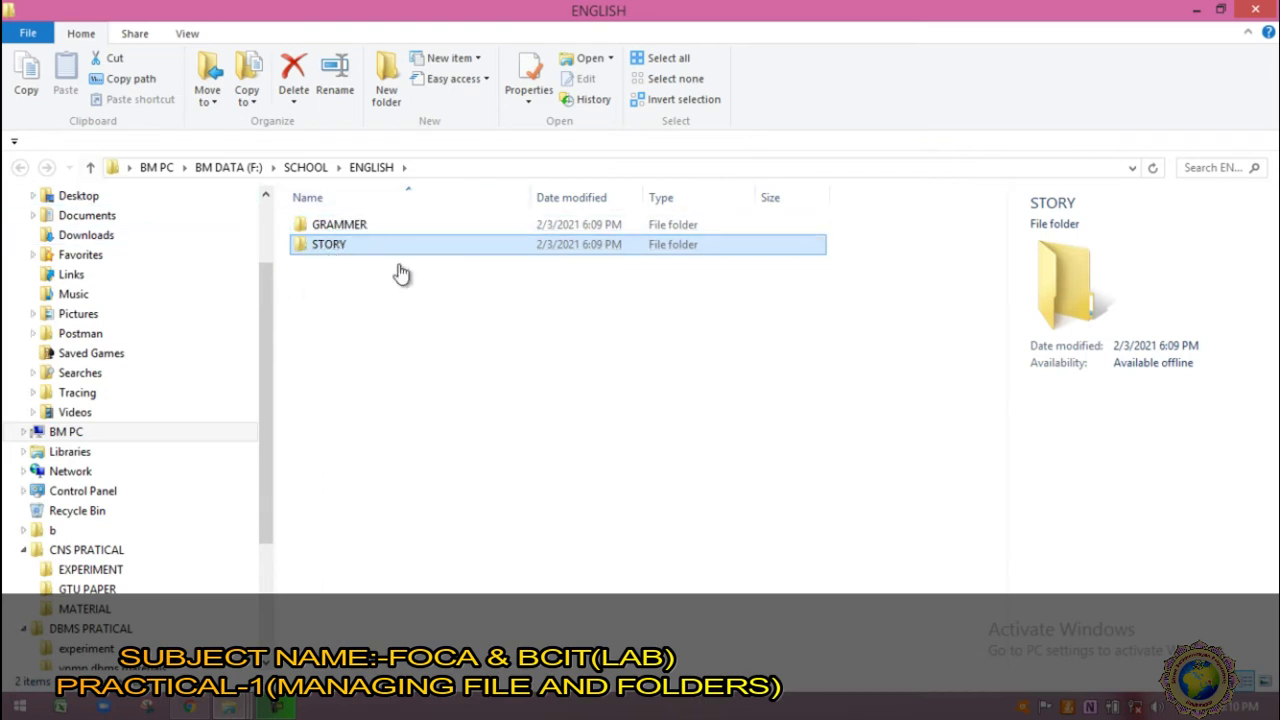
ctrl+click(315, 226)
click(315, 226)
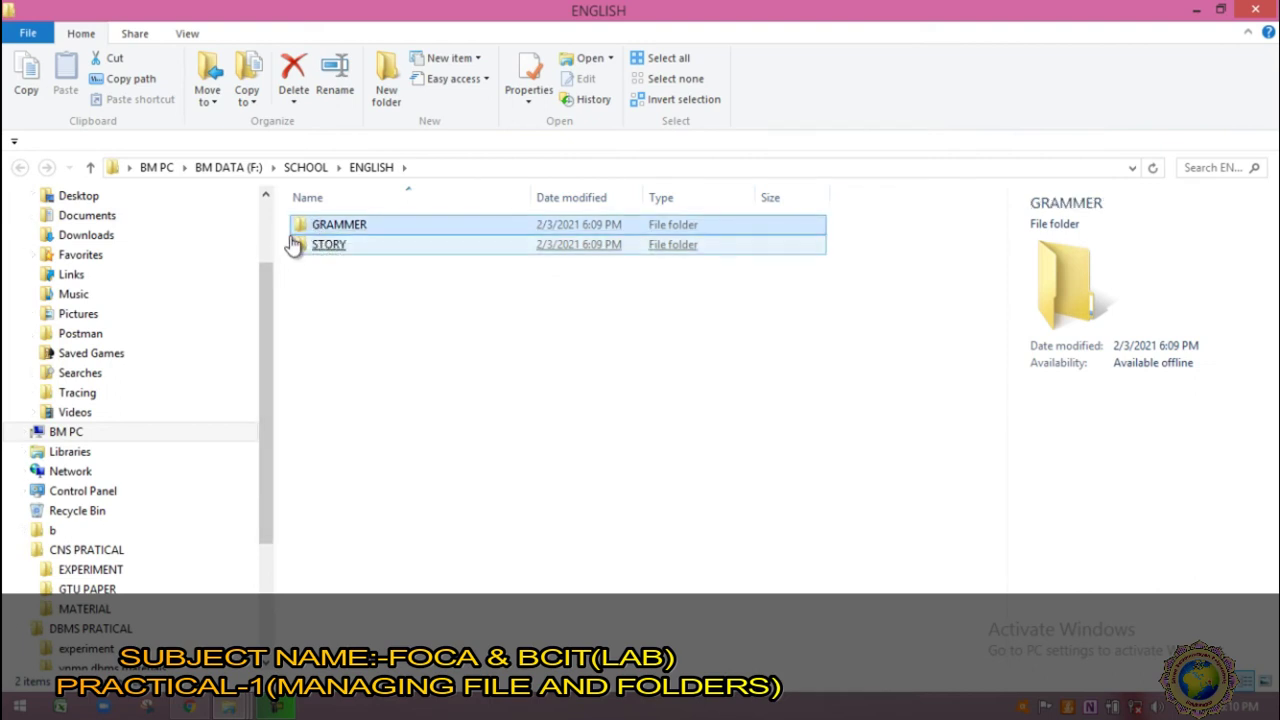
Step: Open the STORY folder and create a subfolder named STORY-1 in it
click(312, 250)
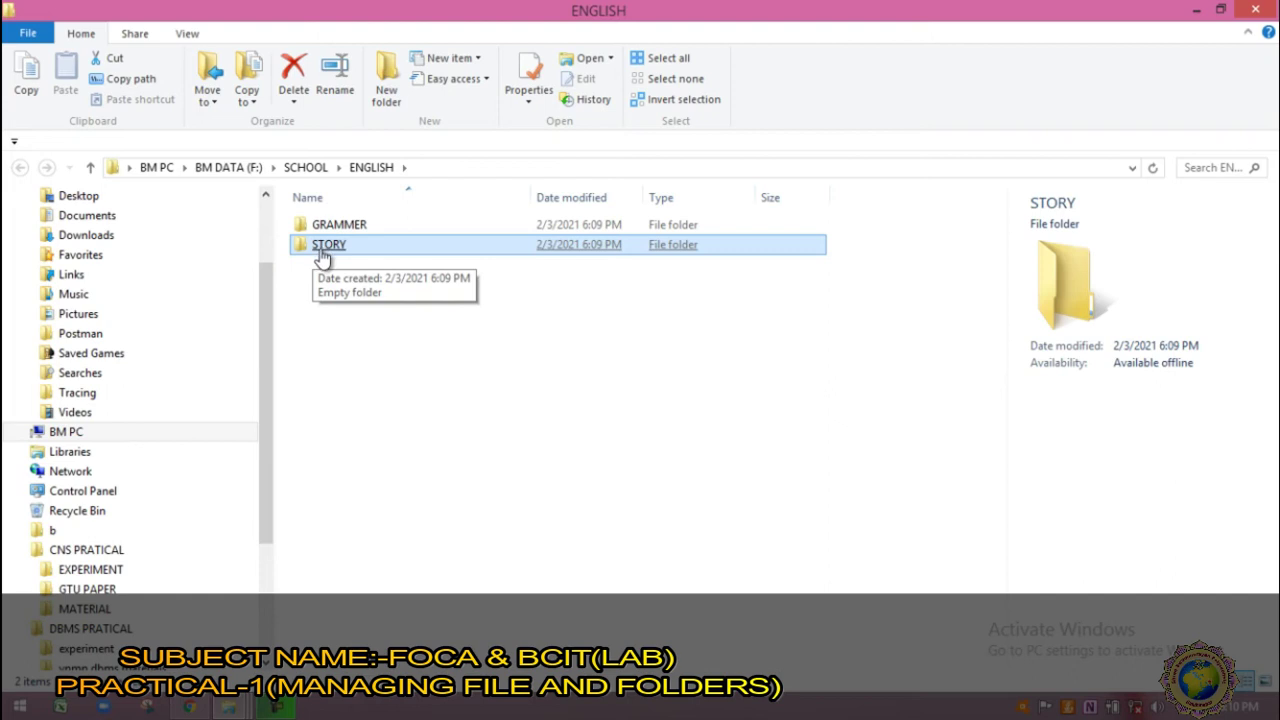
double_click(320, 246)
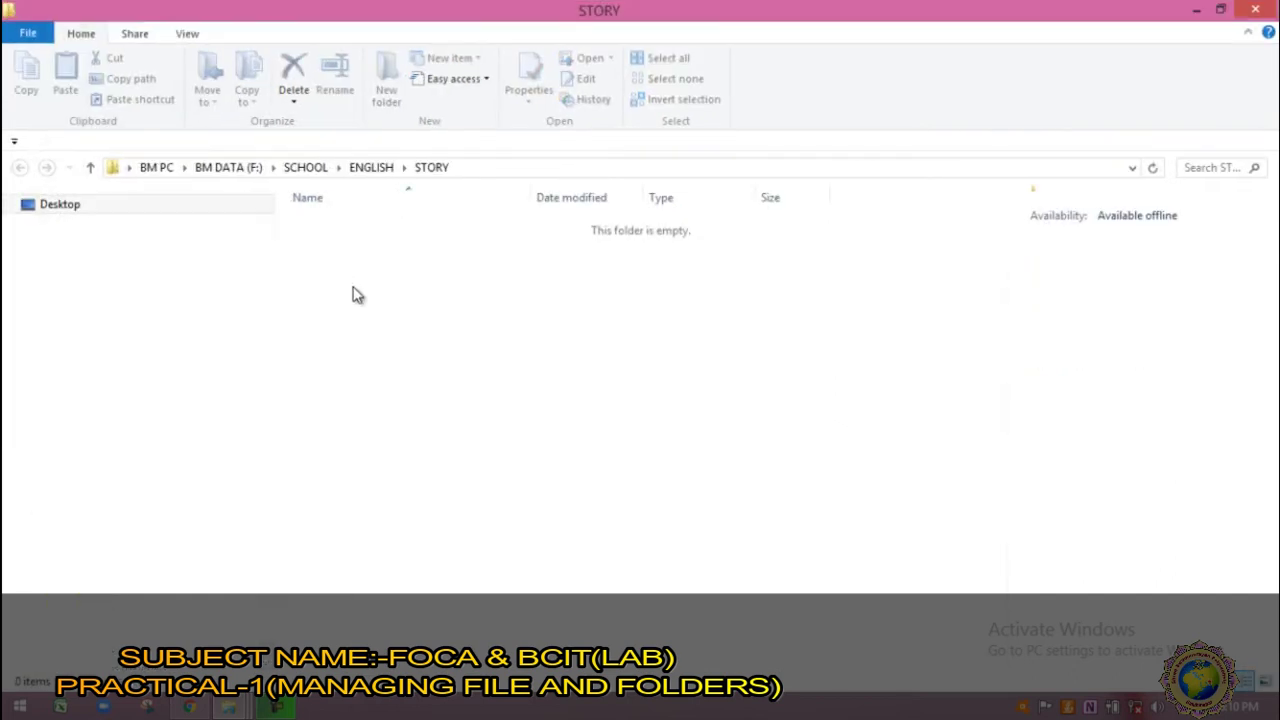
click(386, 88)
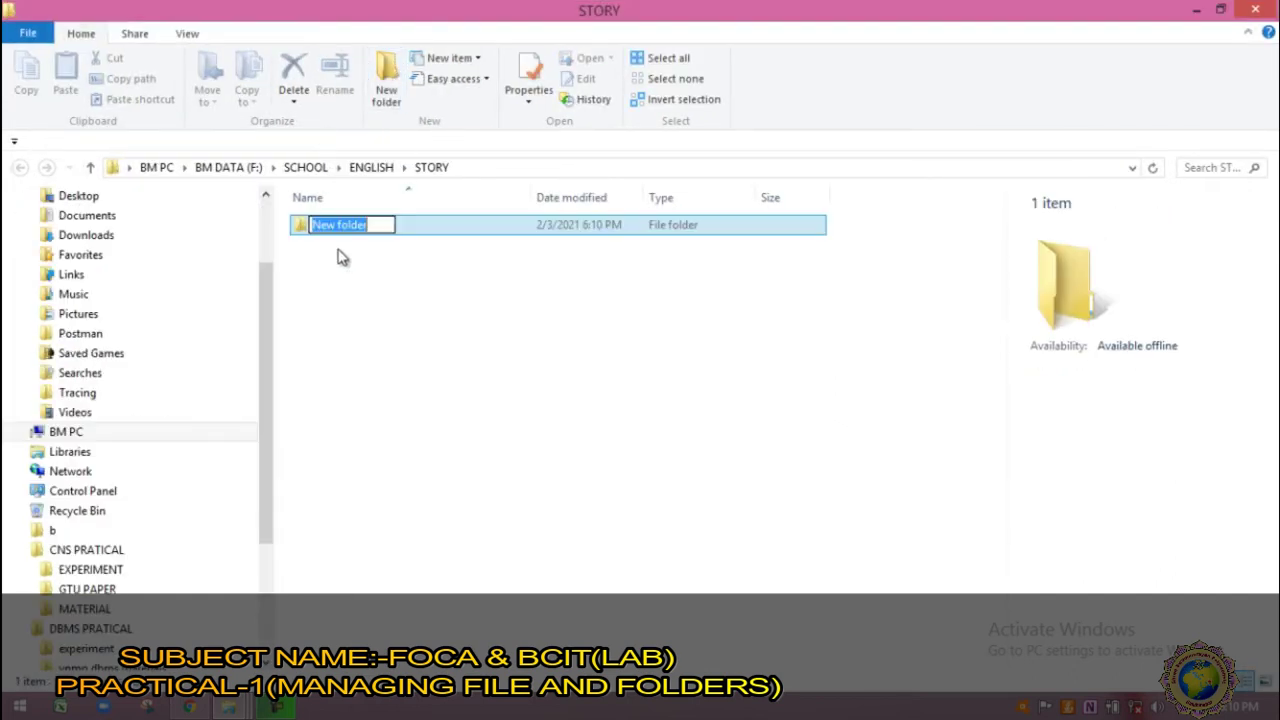
text(SO)
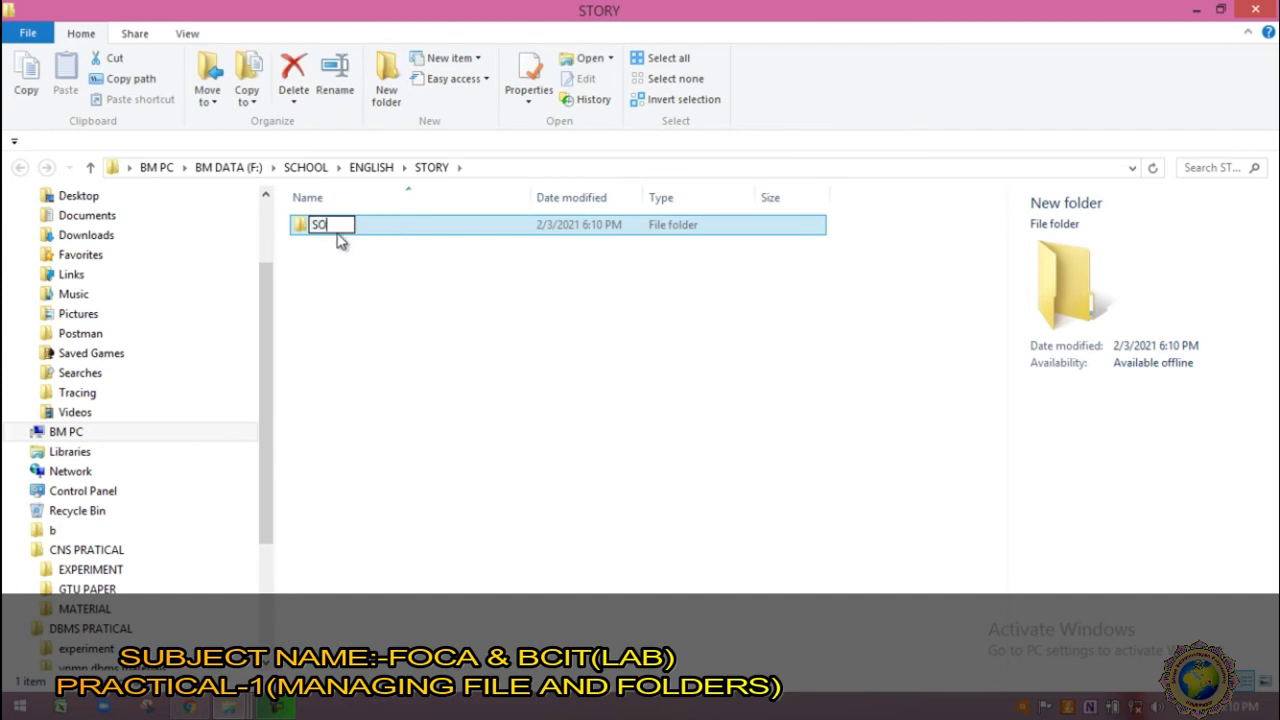
key(BackSpace)
text(TORY-1)
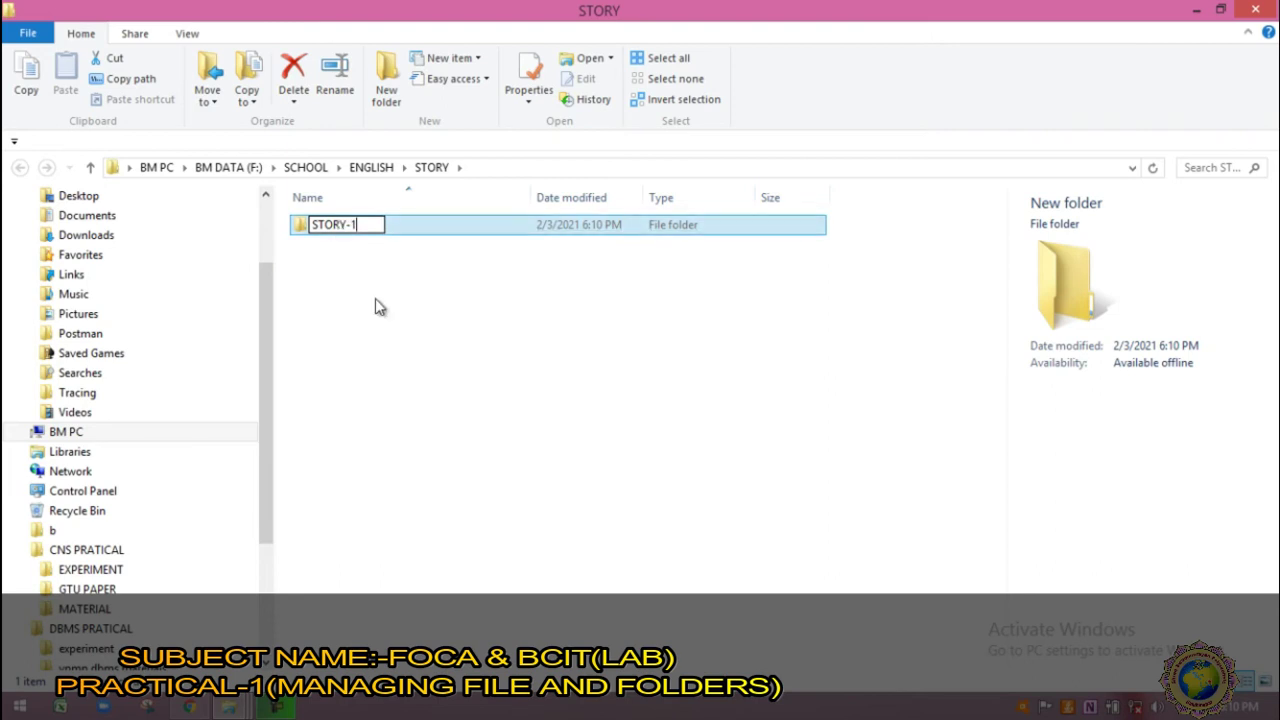
Step: Create a second subfolder named STORY-2 in the STORY folder
click(386, 90)
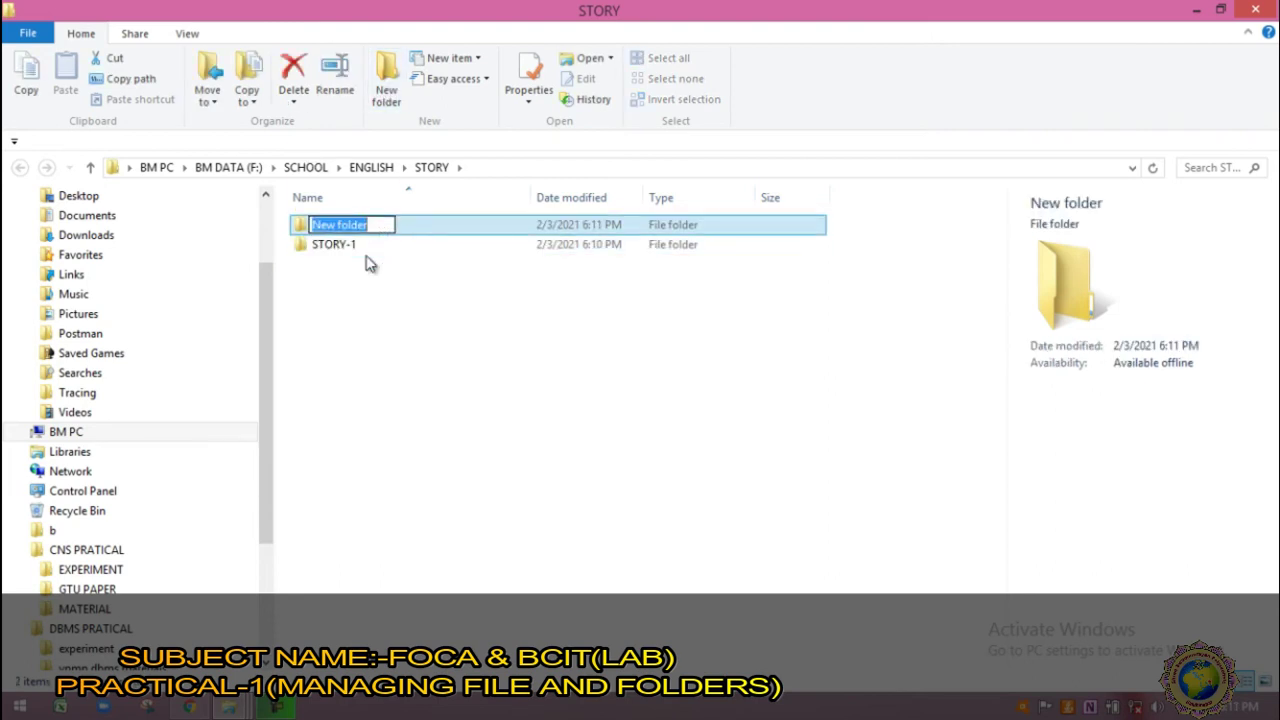
text(STORY)
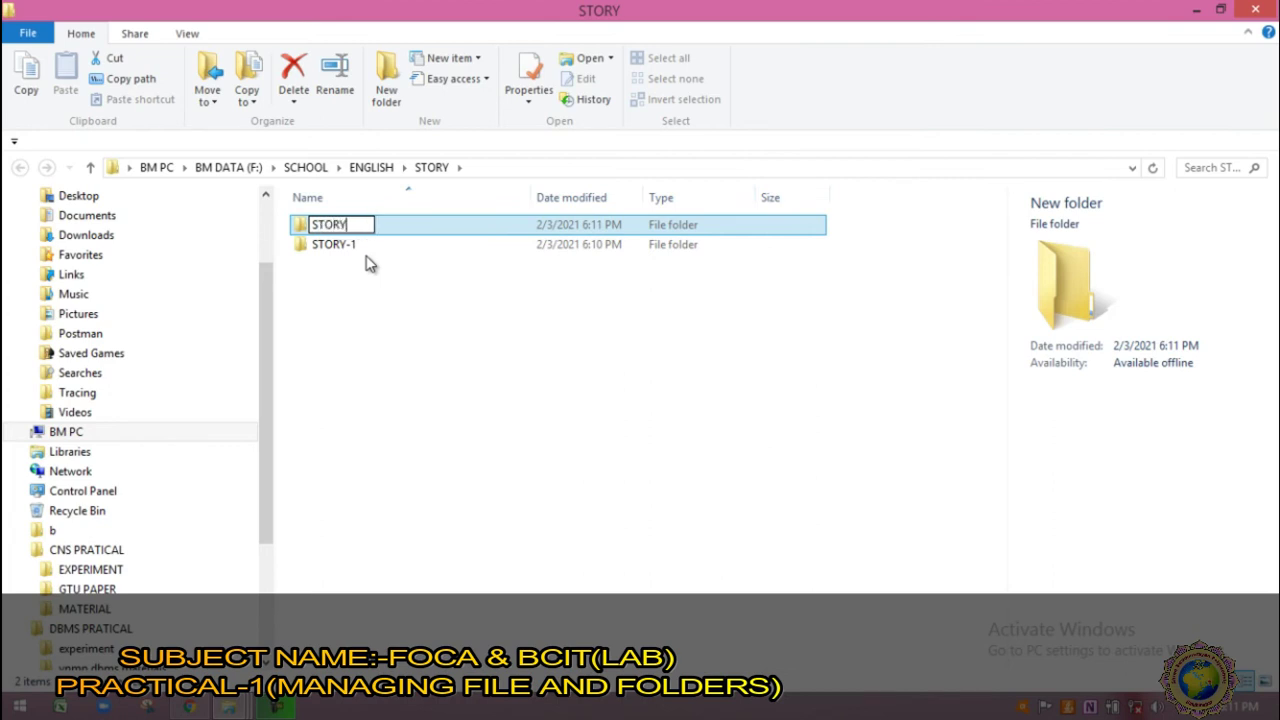
text(-2)
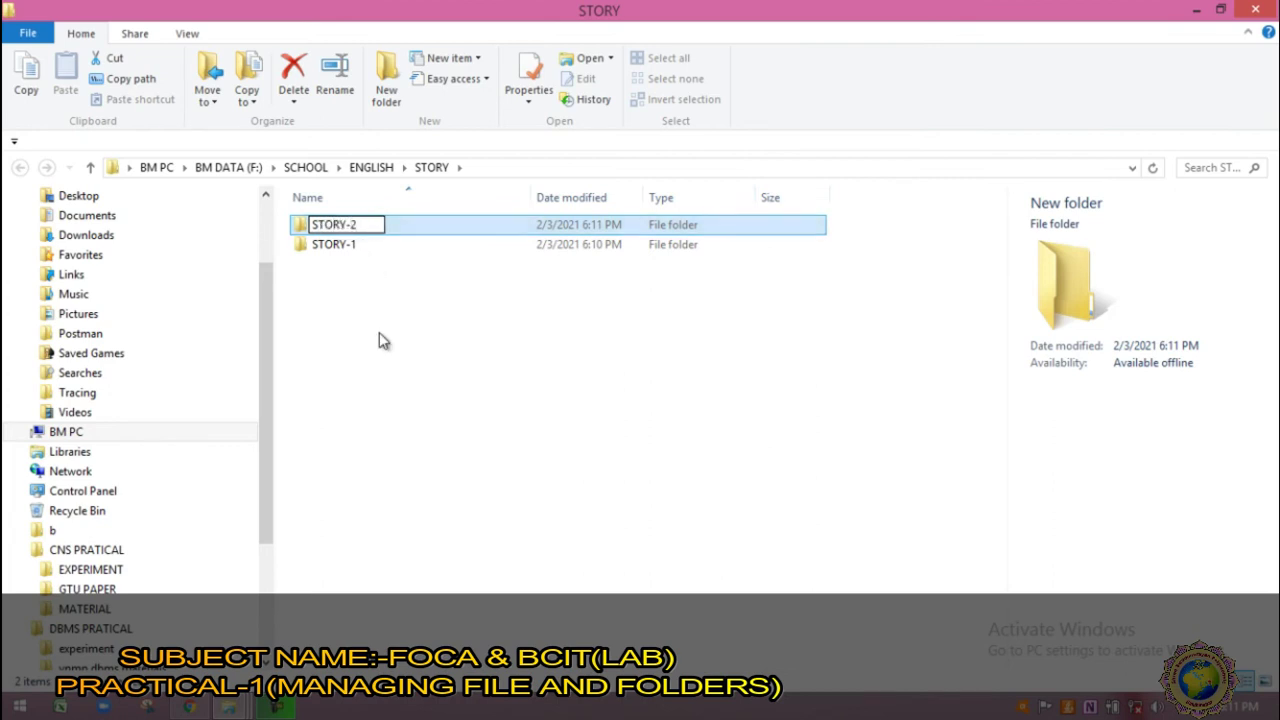
click(397, 367)
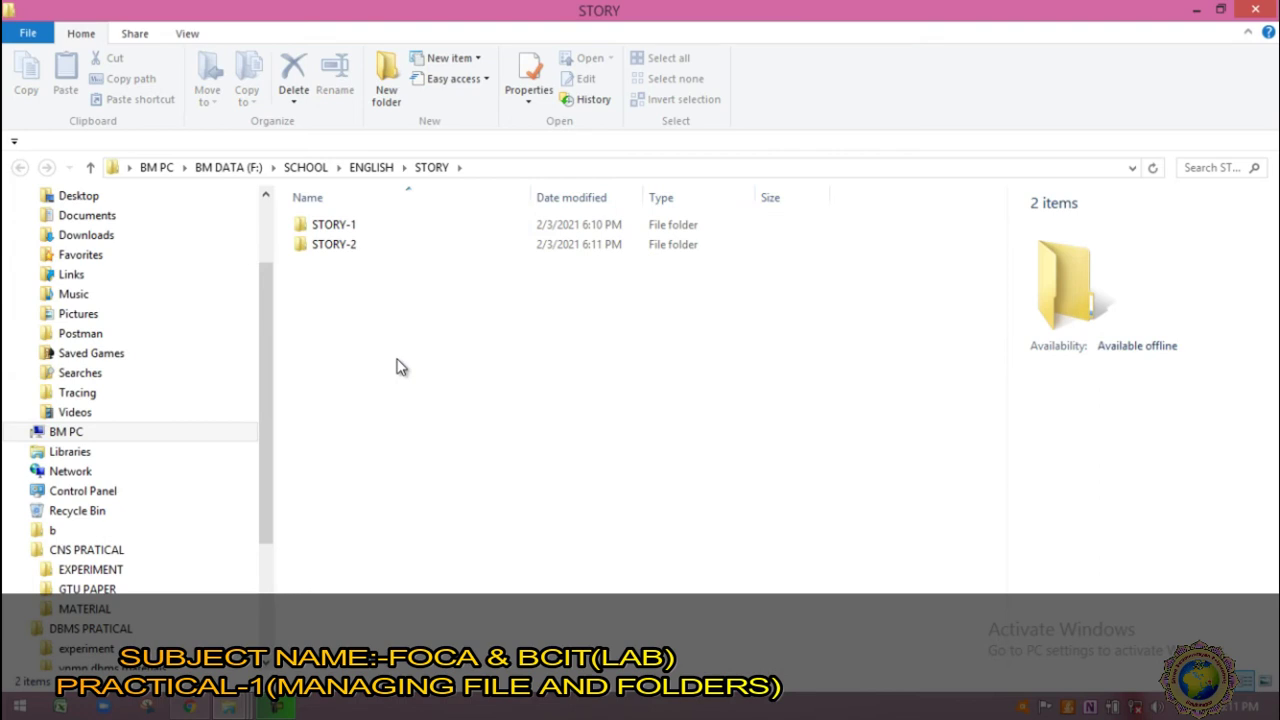
Step: Go back up from the STORY folder to the root of the BM DATA (F:) drive
click(305, 231)
click(348, 249)
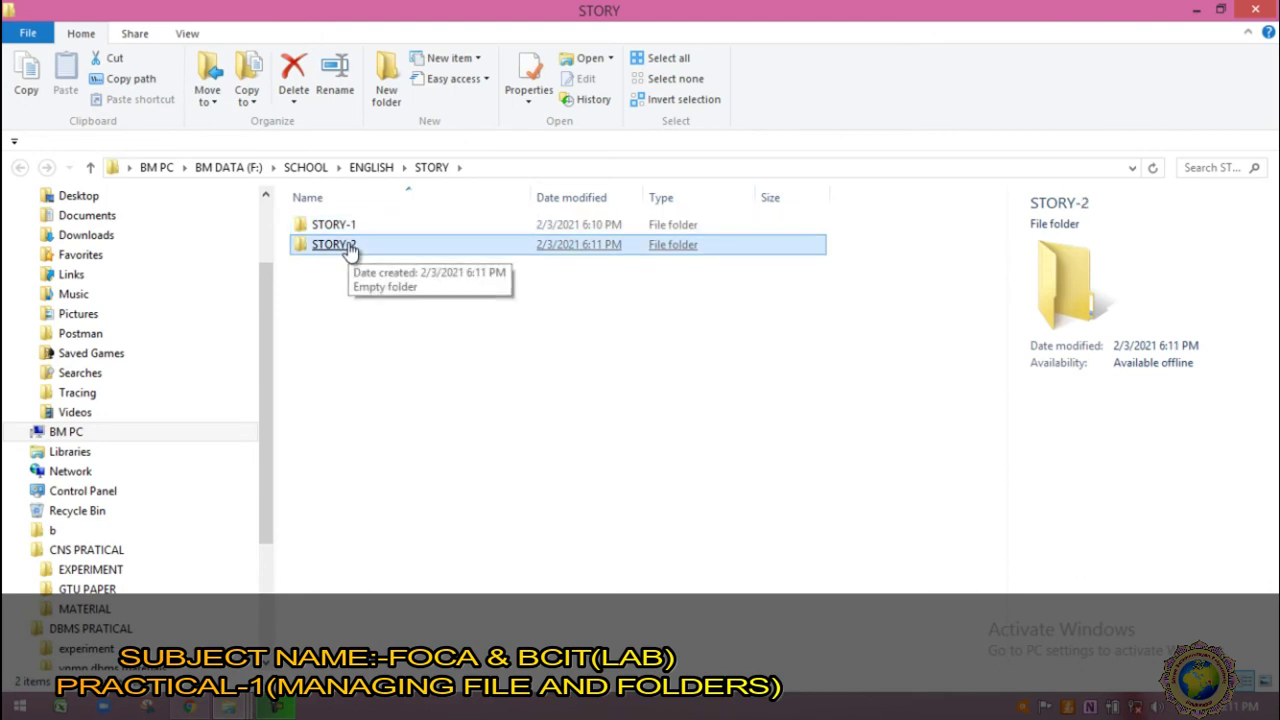
click(91, 168)
click(91, 168)
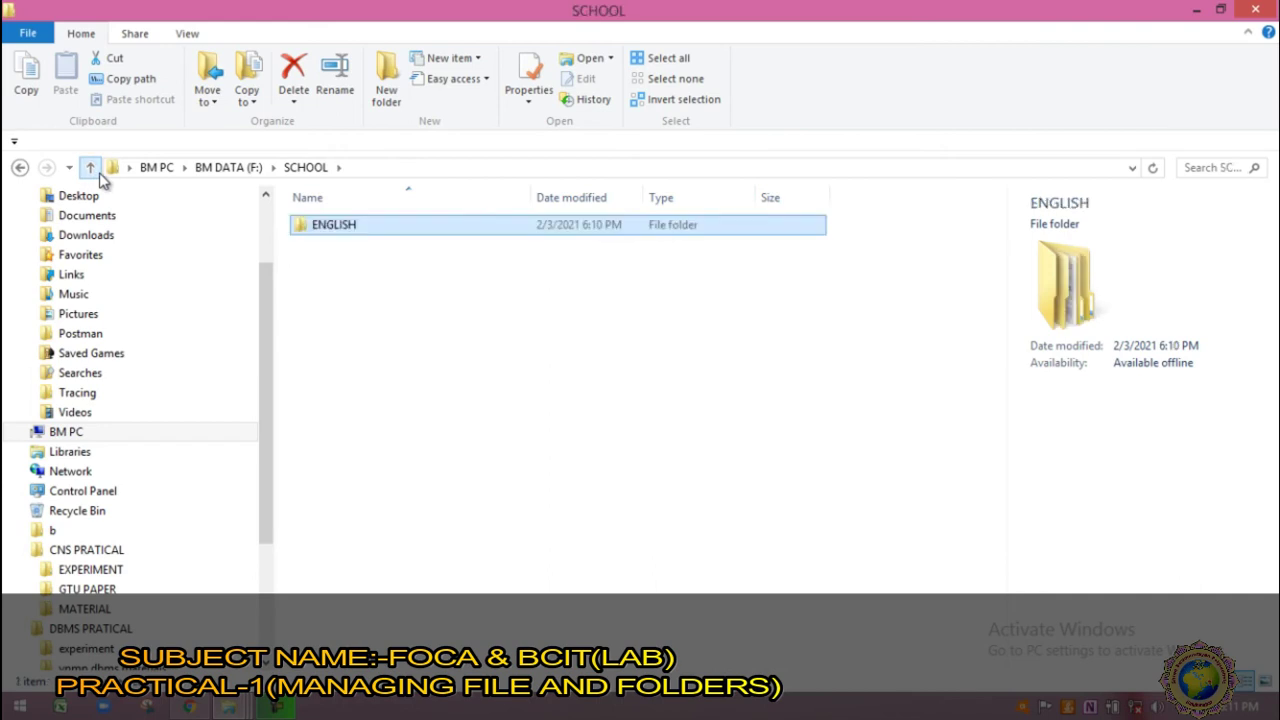
click(90, 168)
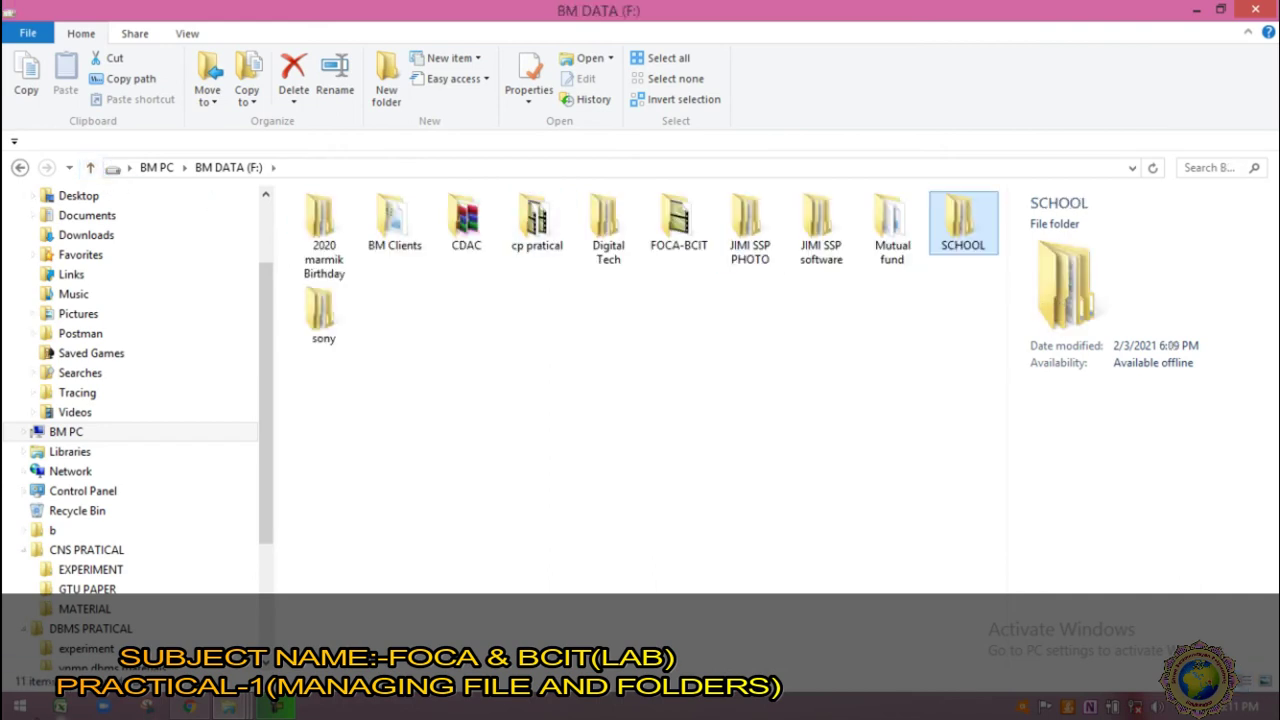
Step: Search the computer for WORD and launch Microsoft Office Word 2007
click(19, 706)
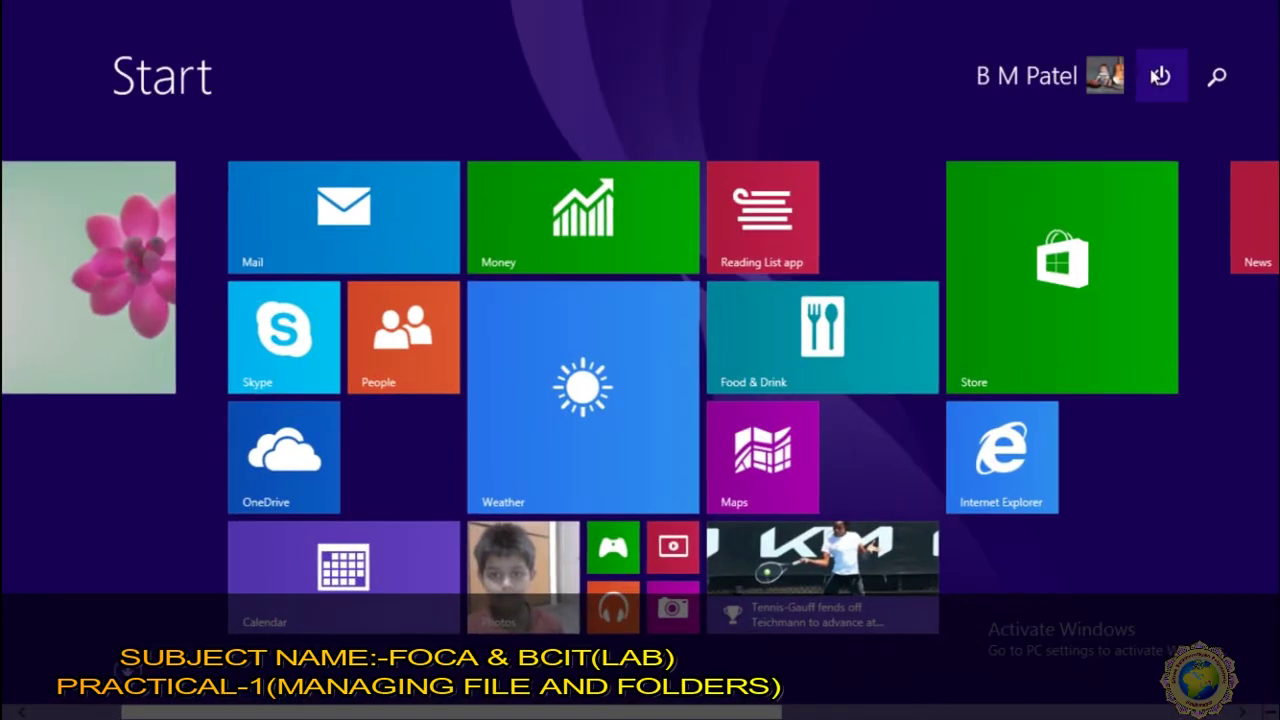
click(1160, 76)
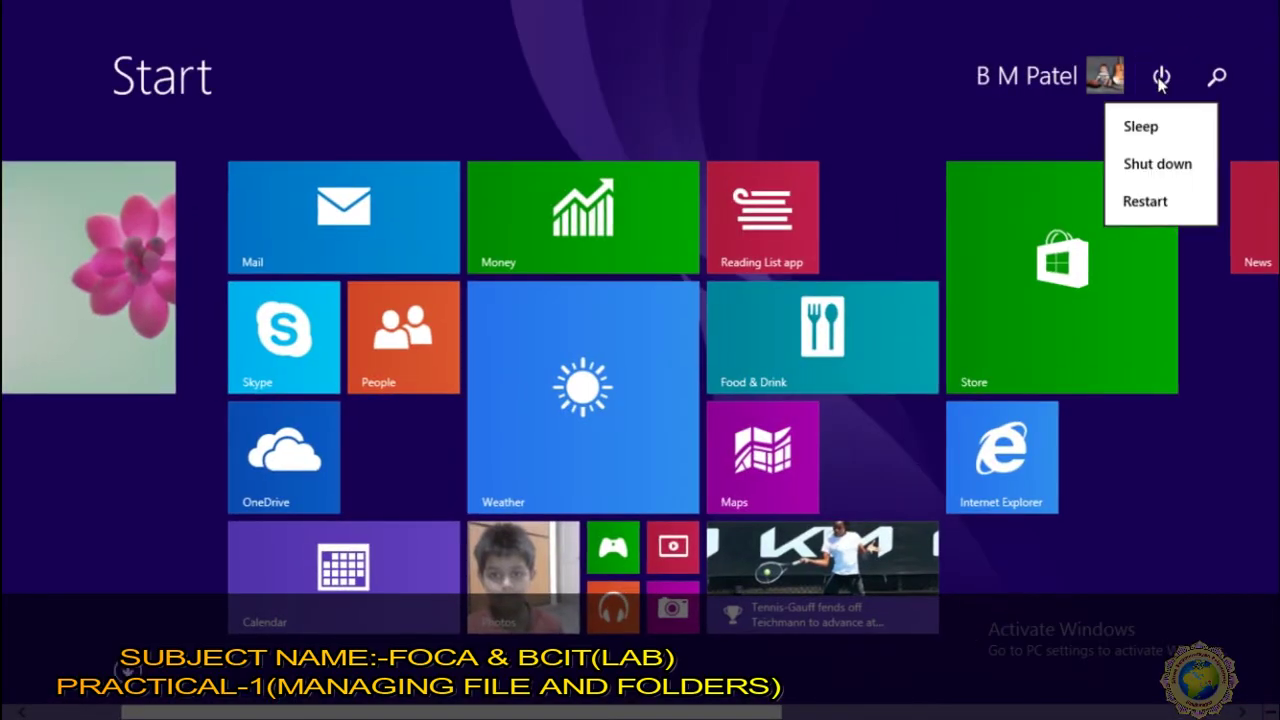
click(1224, 84)
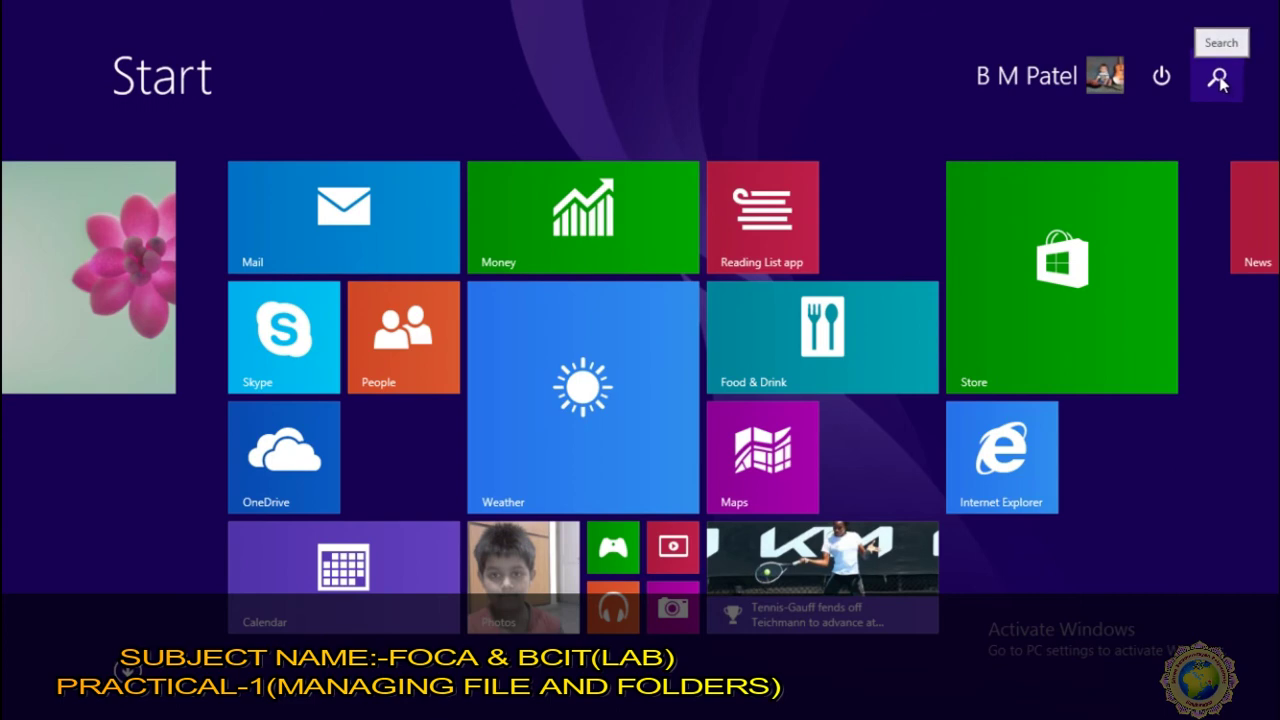
click(1218, 80)
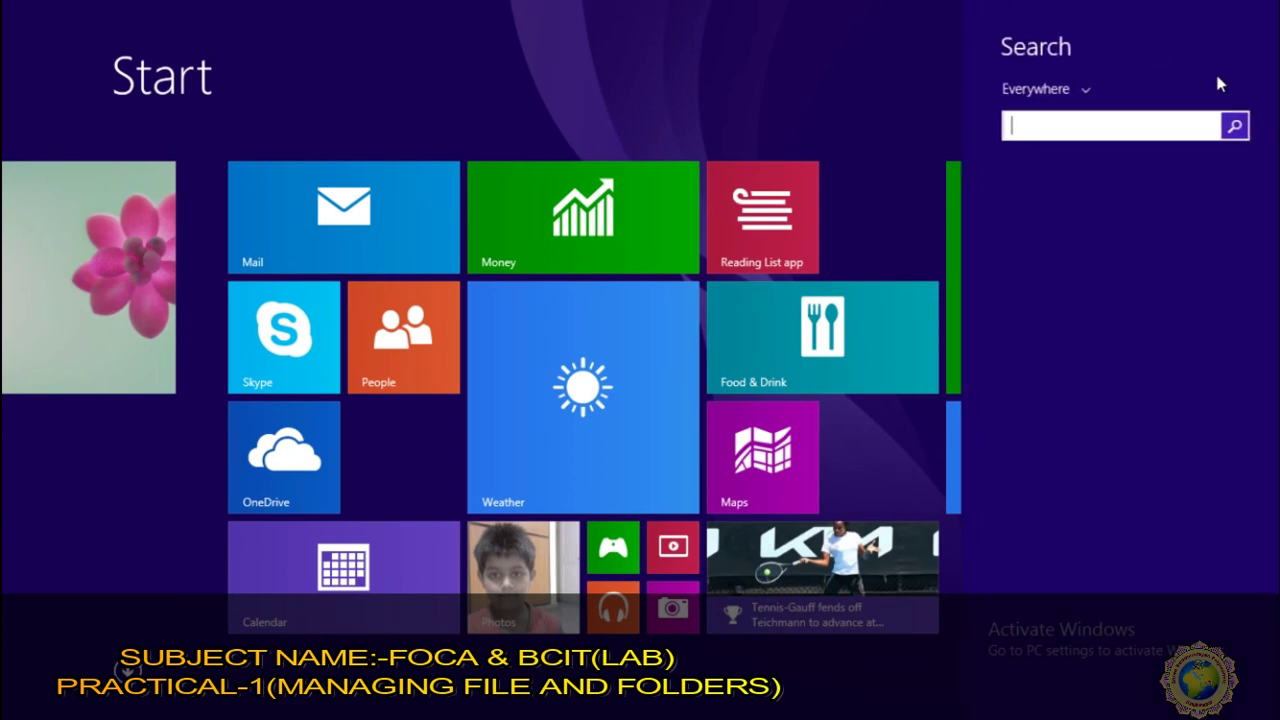
text(WORD)
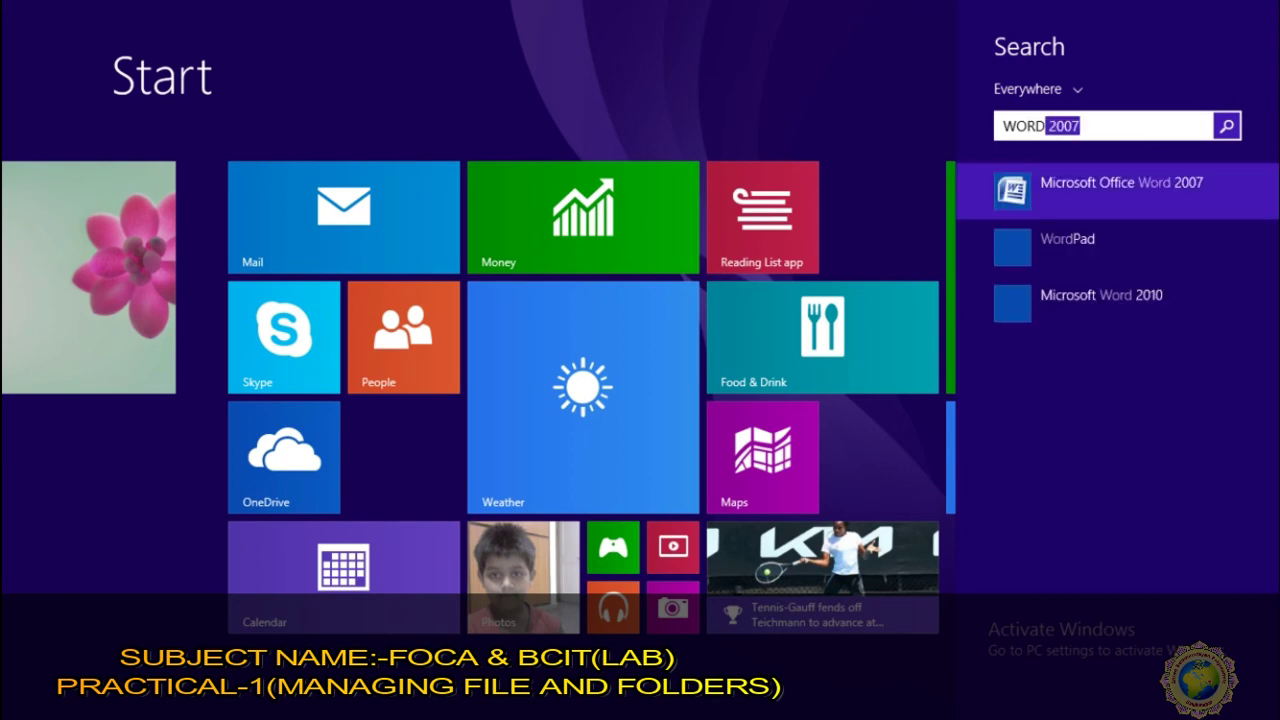
key(Return)
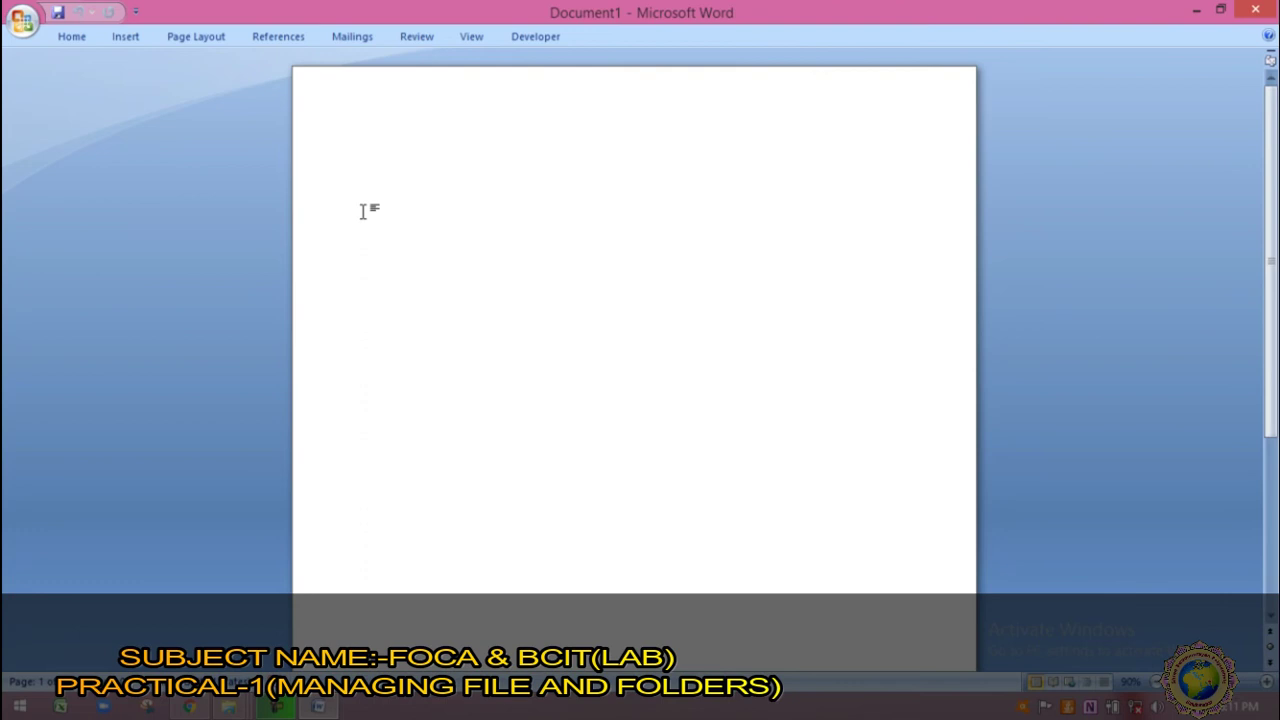
Step: Fill the blank document with random placeholder letters starting "BKJCFCHDIFVNEFVNIDF MDL CKK ND" and ending "ODFFK"
text(BKJCFCHDIFVNEFVNI)
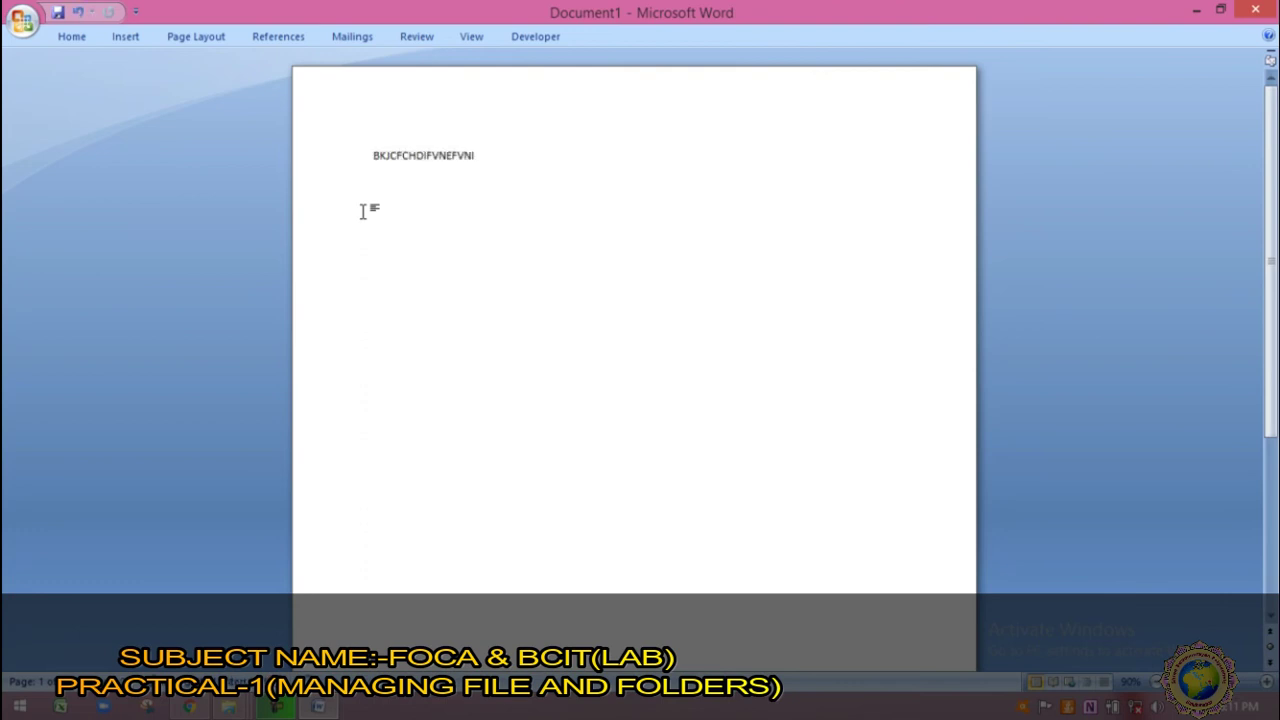
text(DF  MDL CKK ND,SCJODFMV  CFDLJVCOF;LDMVCDMF)
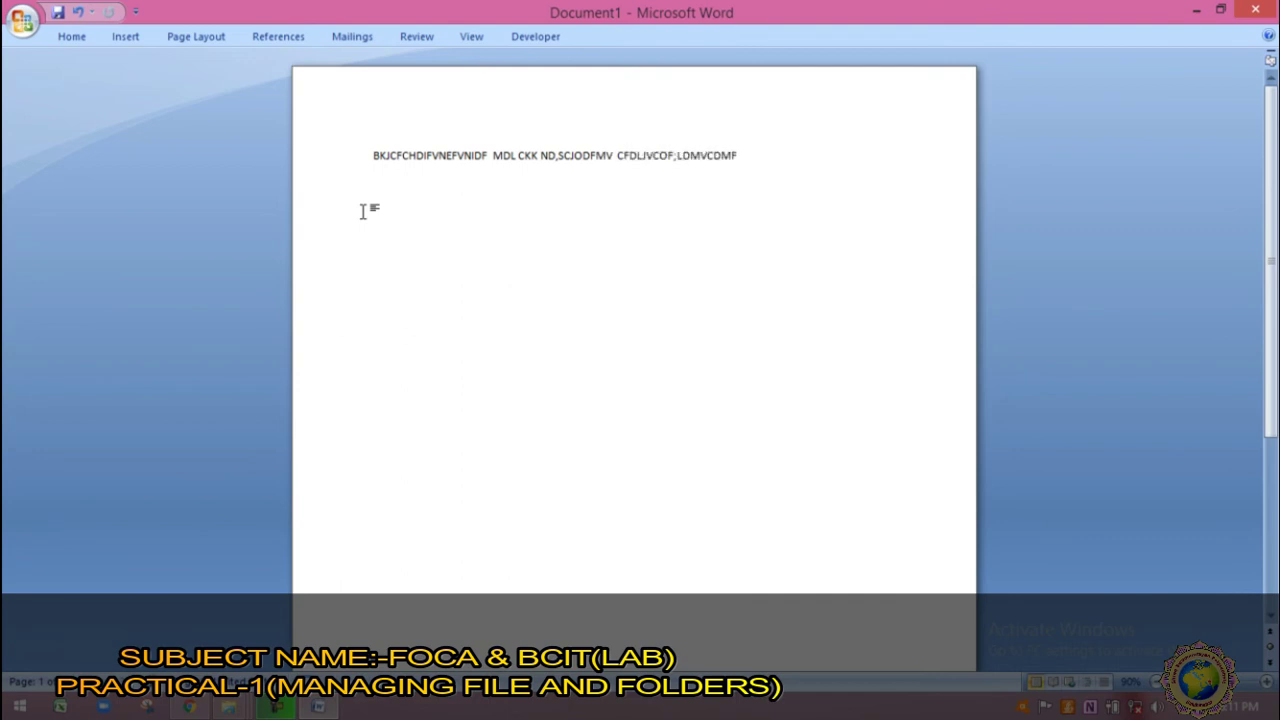
text( LOD MCX OD ,FUIQAJV)
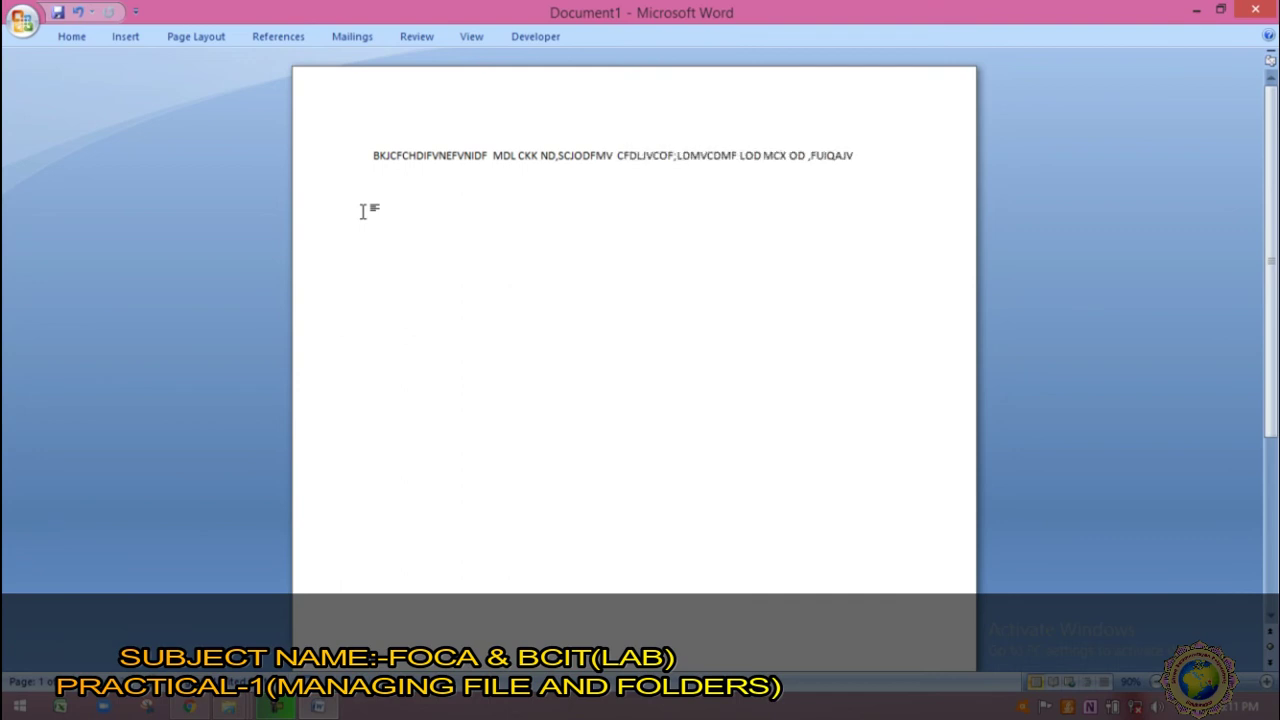
text(LADF M ODFFK)
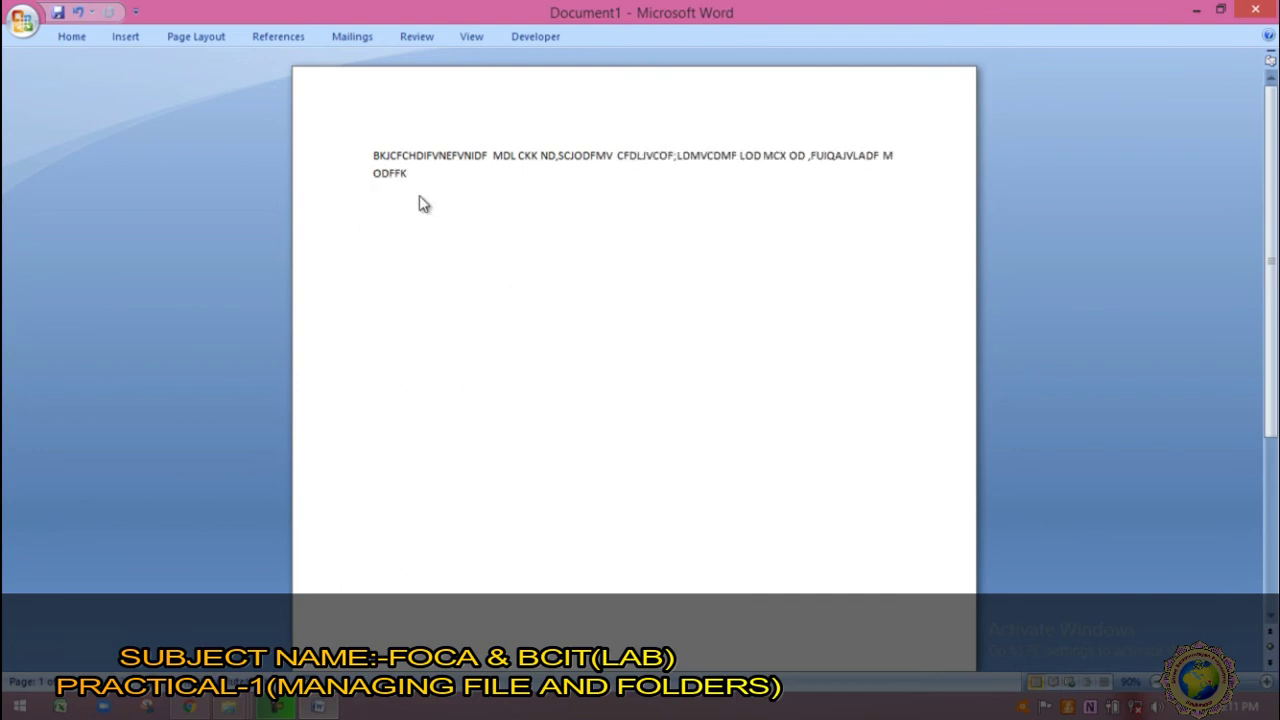
Step: Start saving the document and choose the BM DATA (F:) drive as the save location
click(22, 22)
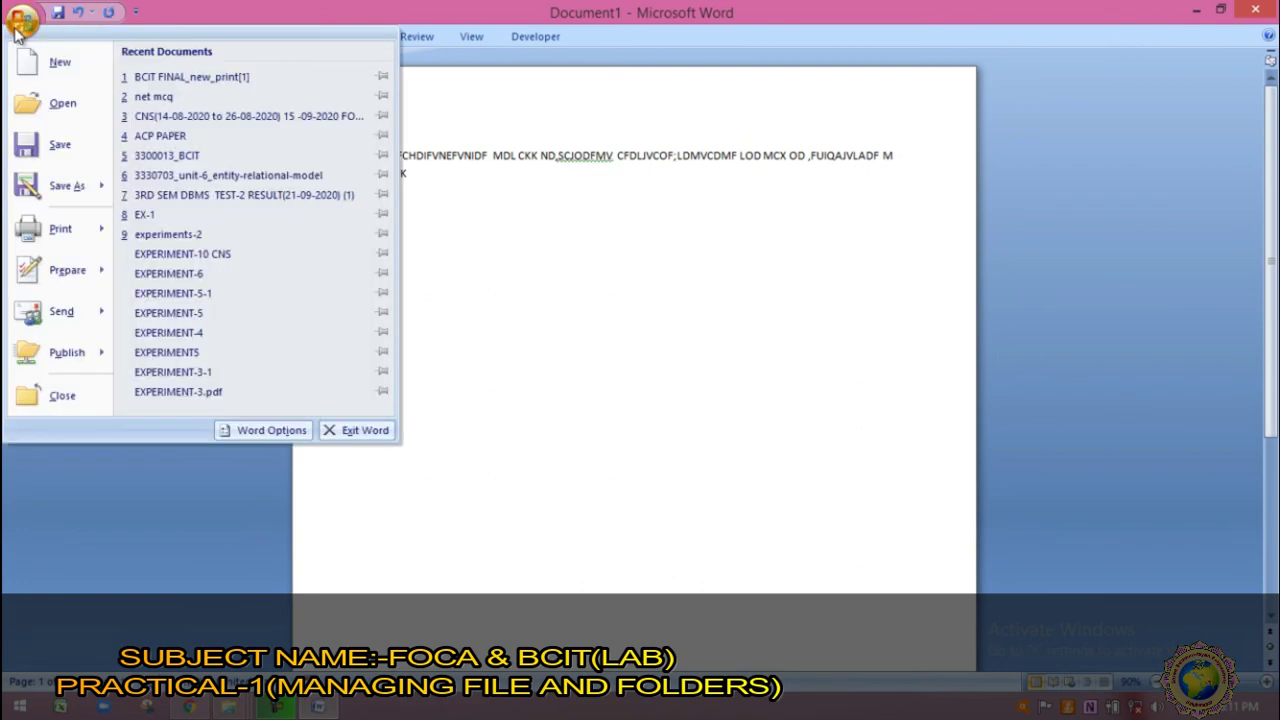
click(60, 150)
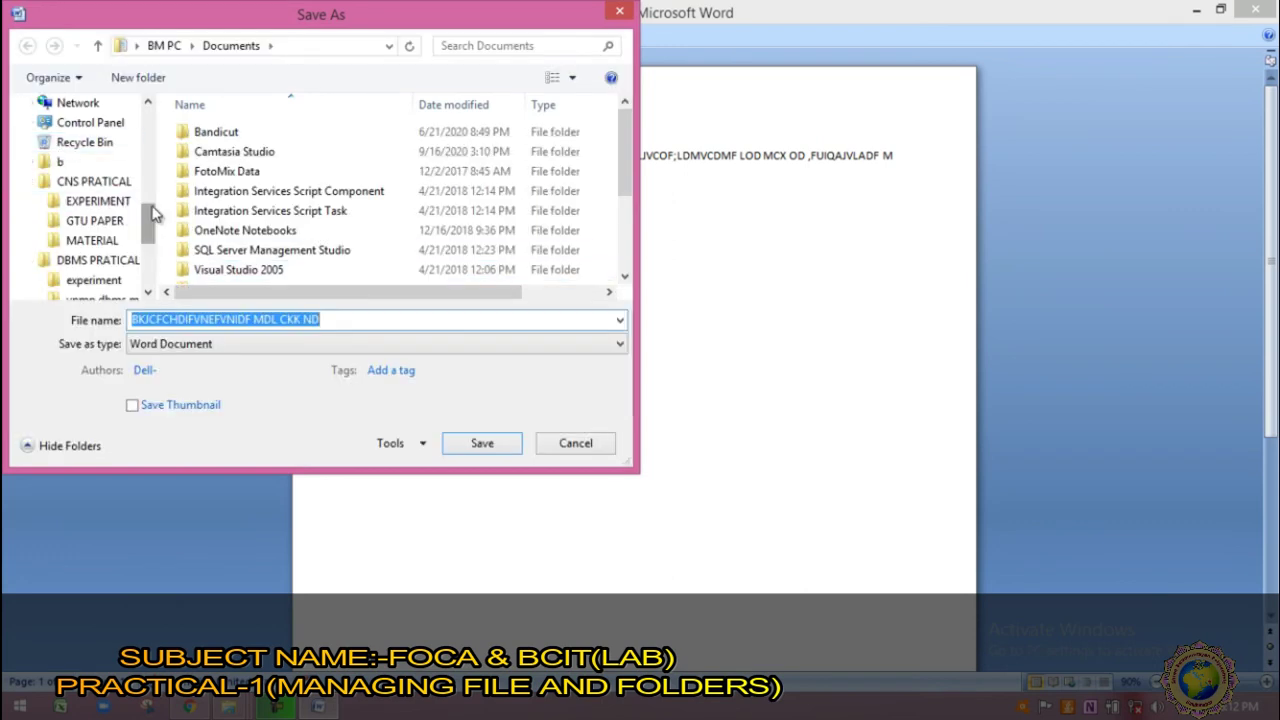
drag(153, 213, 170, 128)
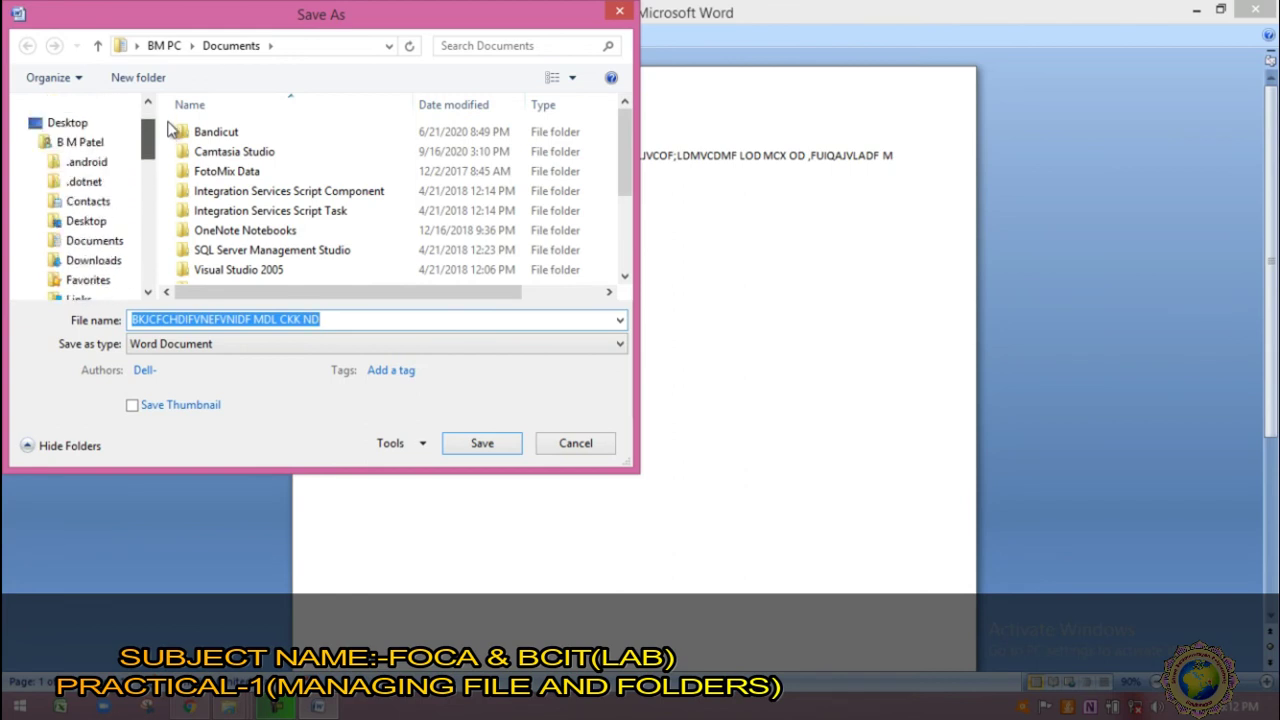
scroll(100, 170, down, 1)
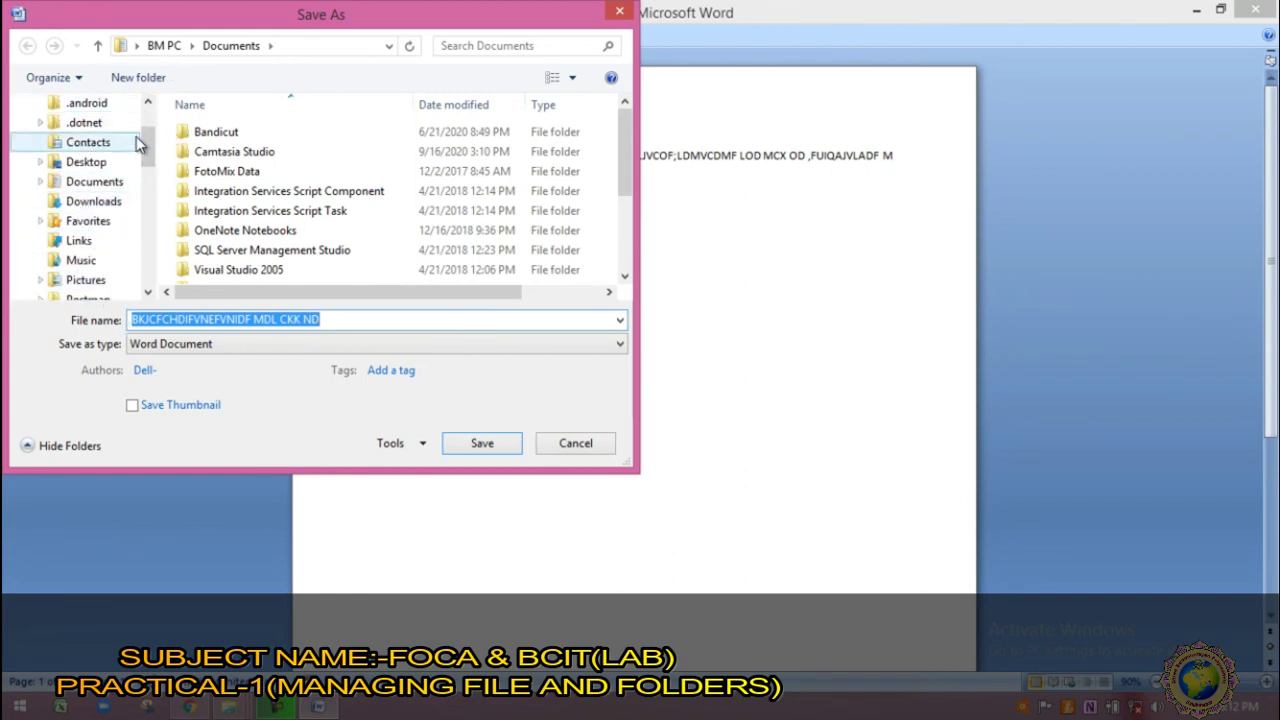
drag(148, 146, 153, 190)
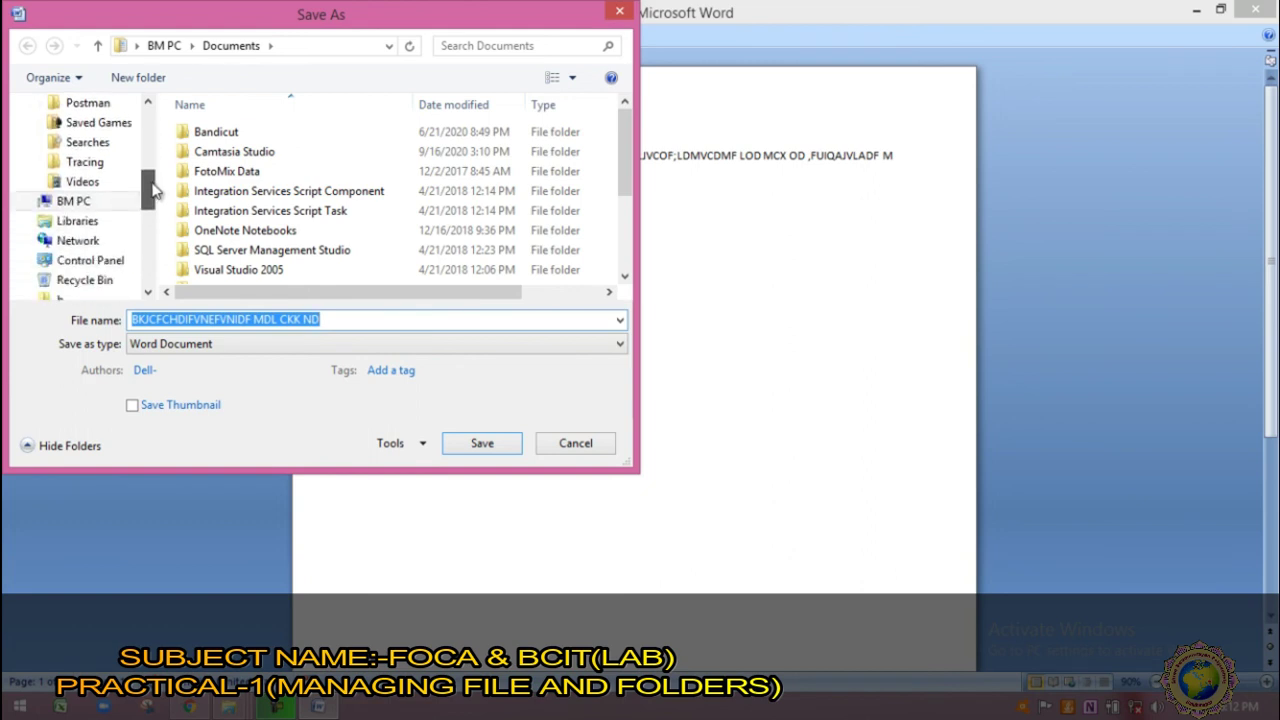
click(100, 201)
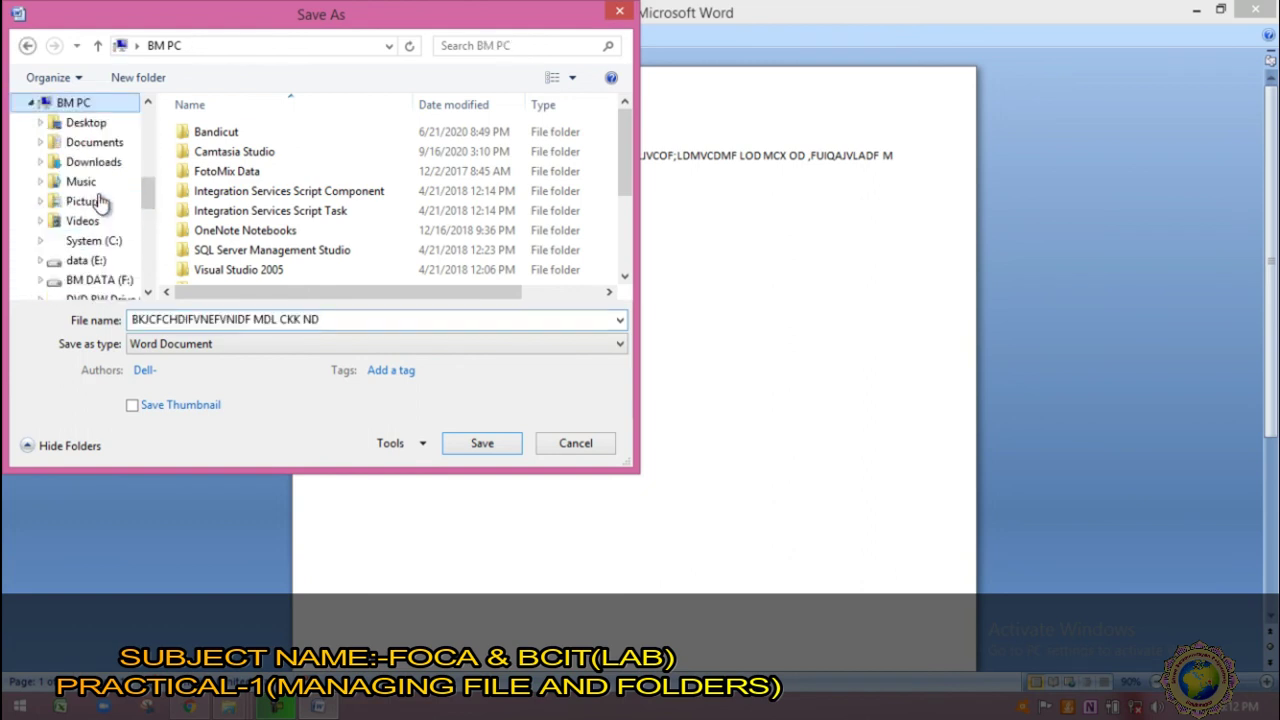
scroll(80, 277, down, 1)
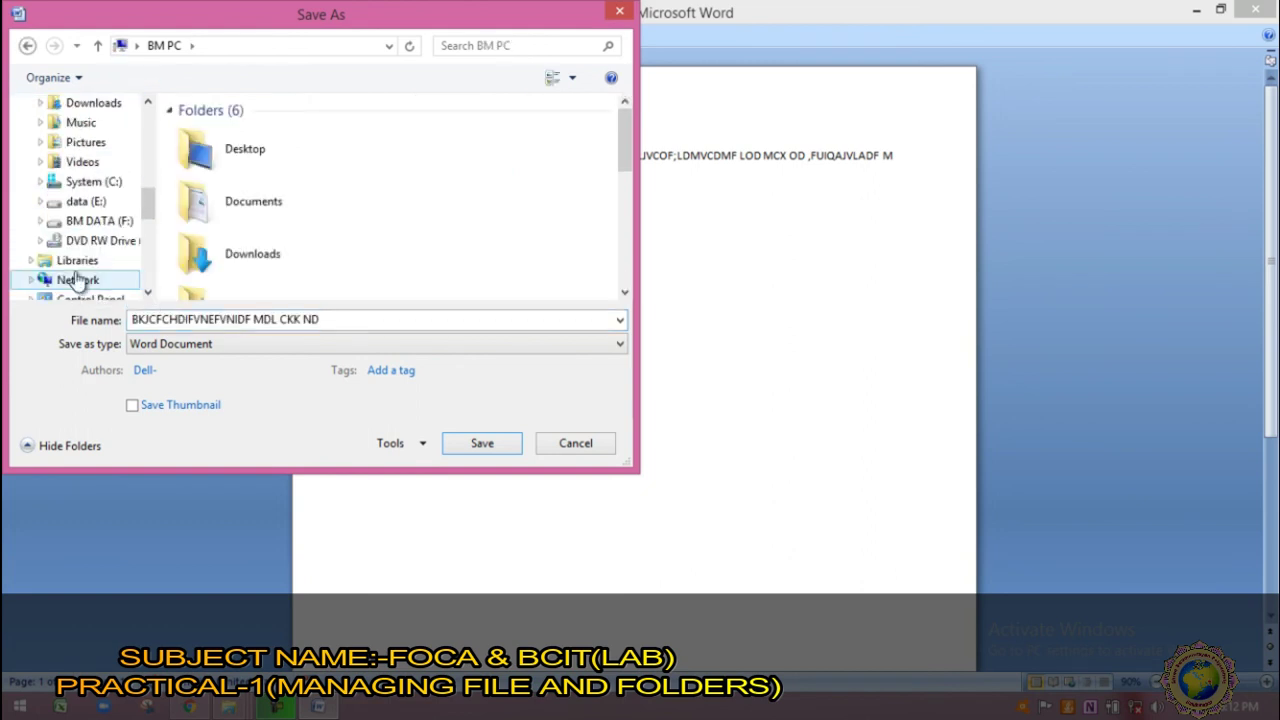
click(124, 222)
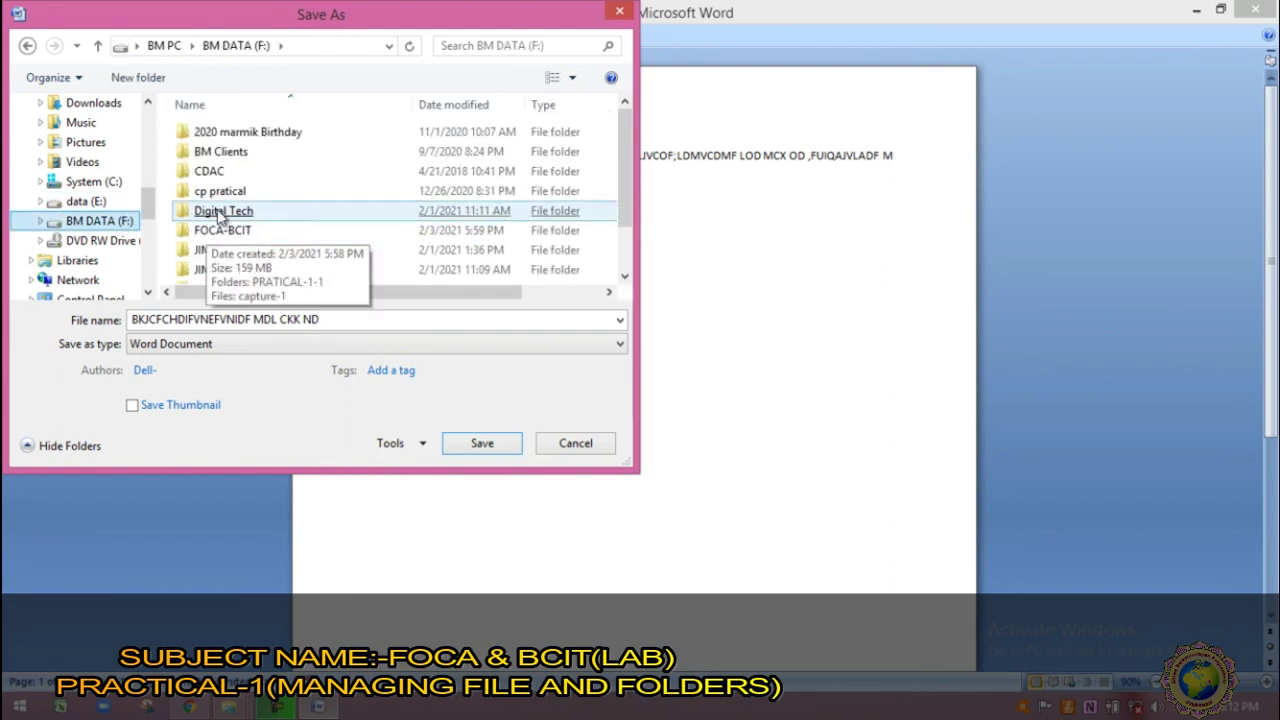
Step: Save the Word document in the GRAMMER folder inside SCHOOL > ENGLISH, keeping the suggested file name
scroll(300, 211, down, 5)
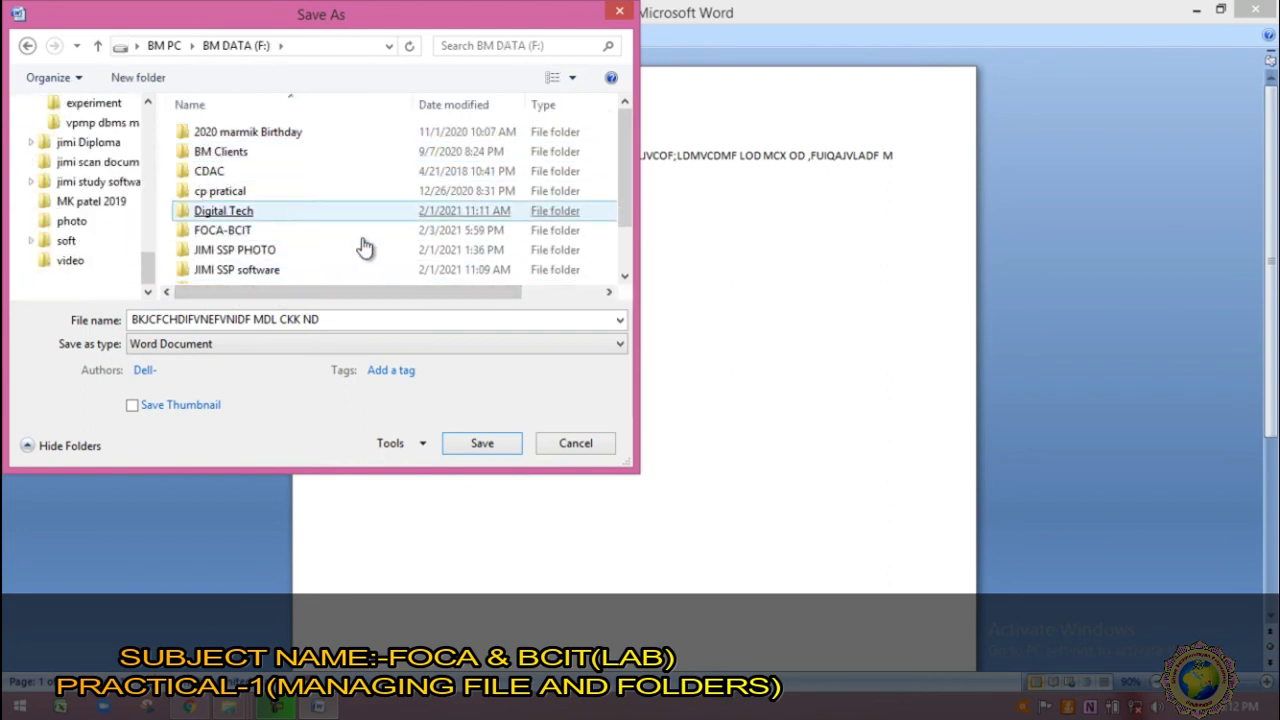
scroll(619, 163, down, 1)
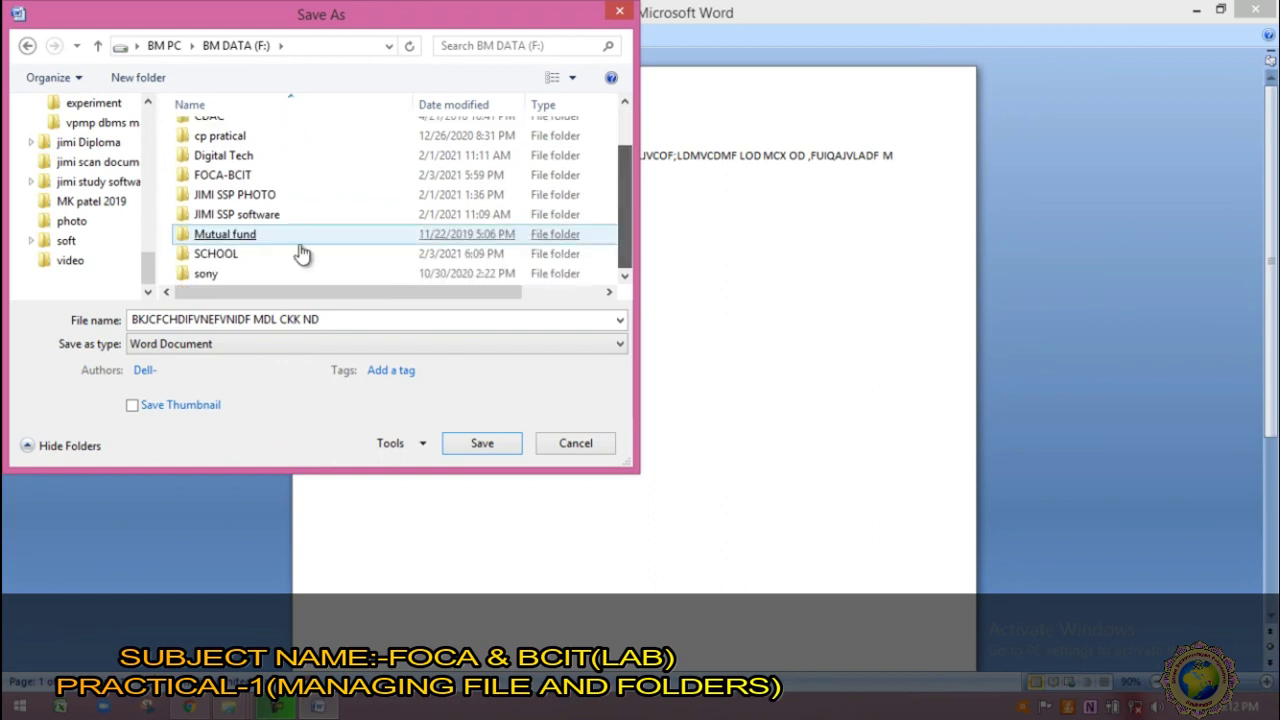
double_click(210, 256)
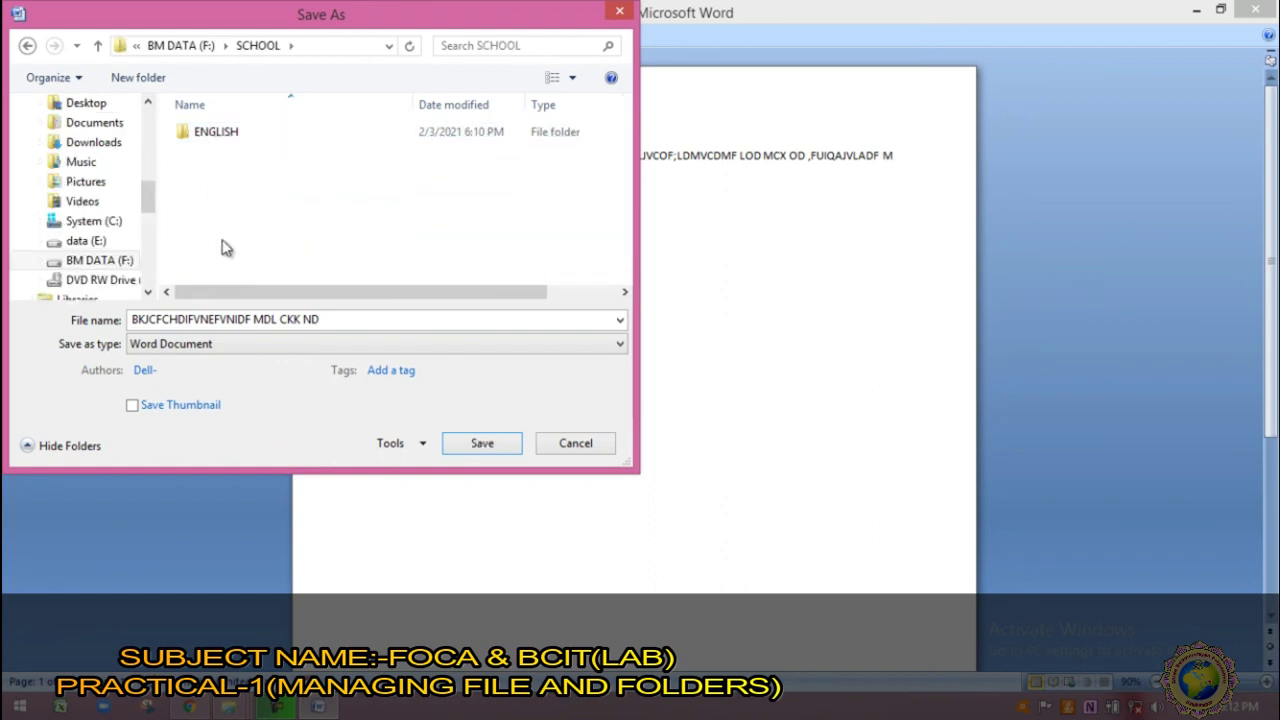
double_click(240, 146)
double_click(240, 140)
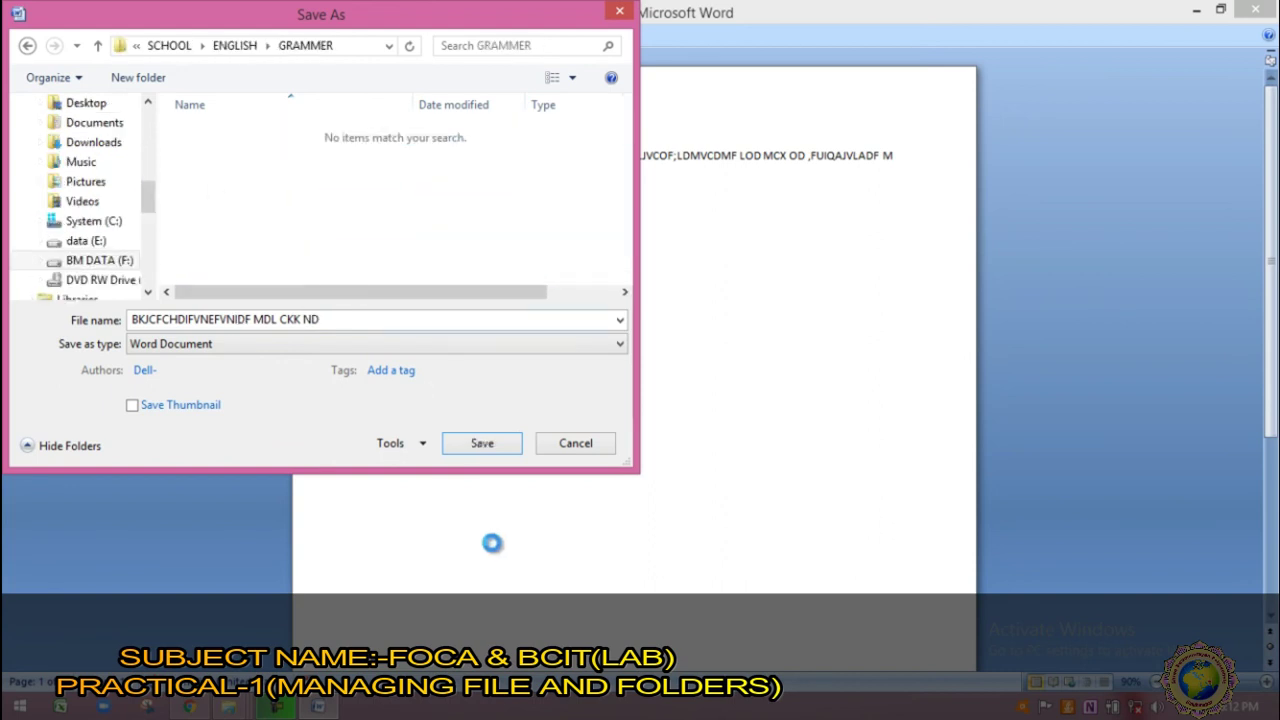
click(476, 452)
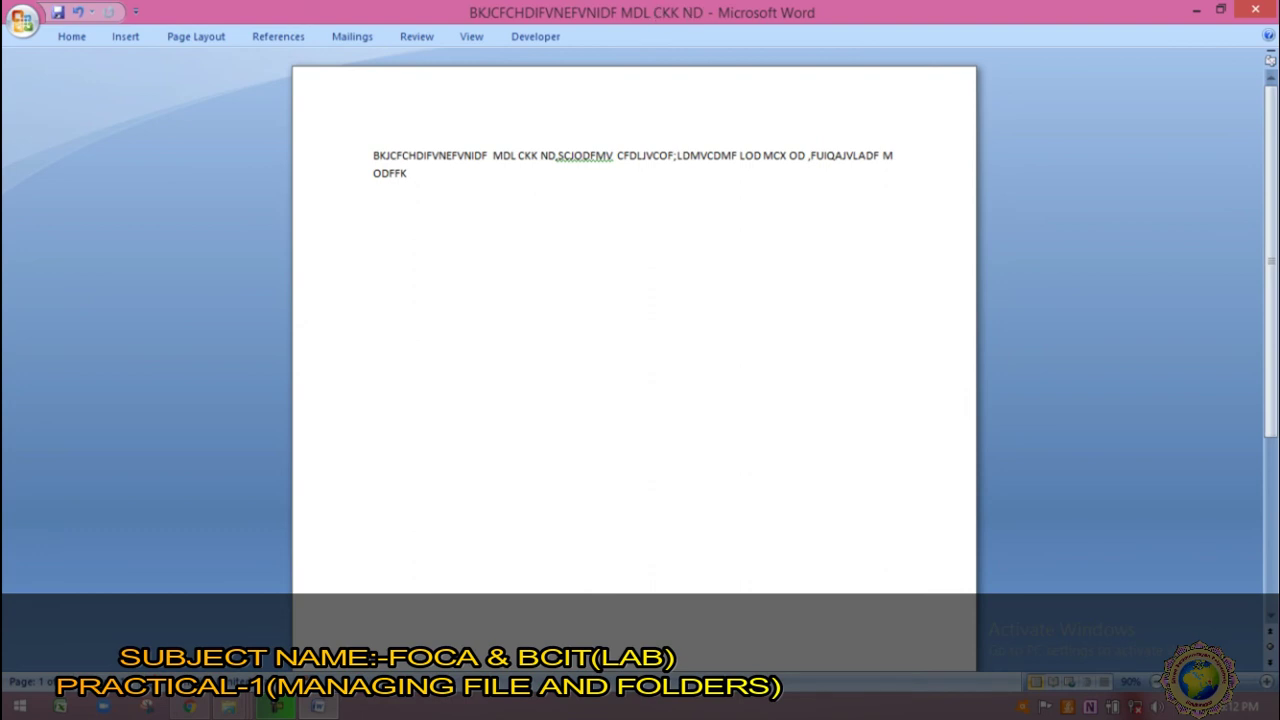
Step: Close the Word document, open the GRAMMER folder inside SCHOOL > ENGLISH on the F: drive, and select the saved document
click(1258, 9)
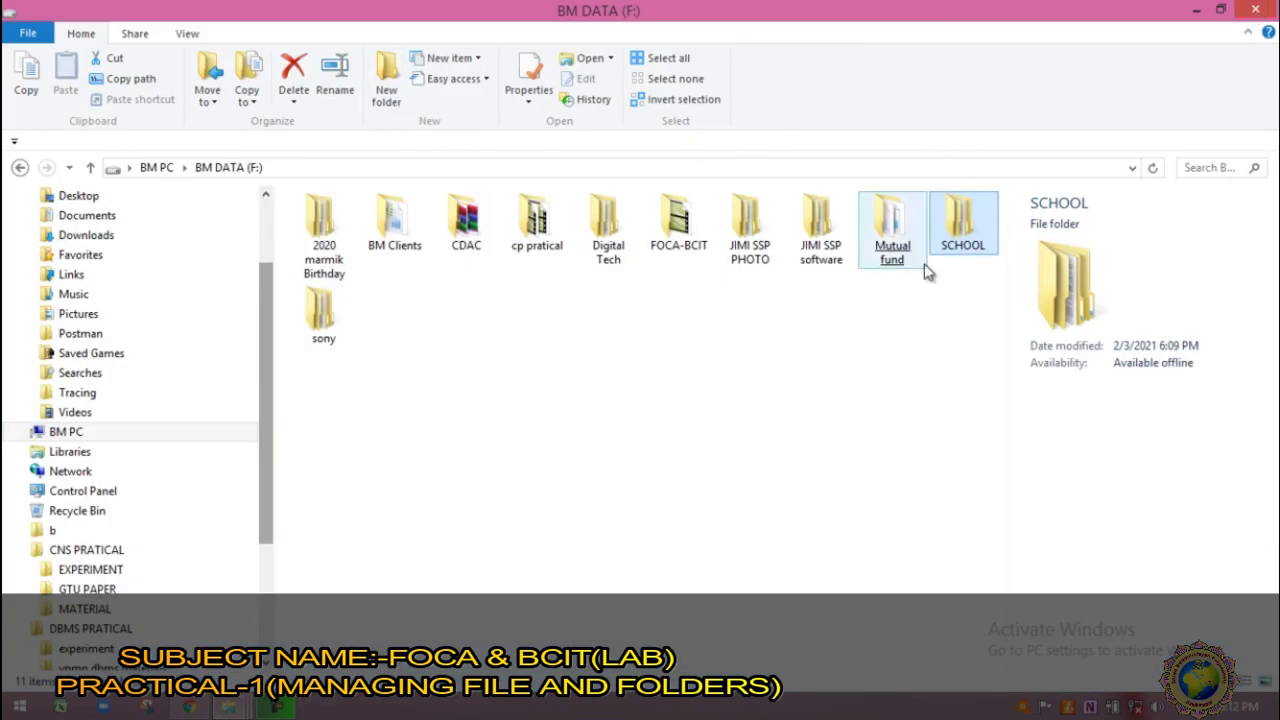
double_click(983, 240)
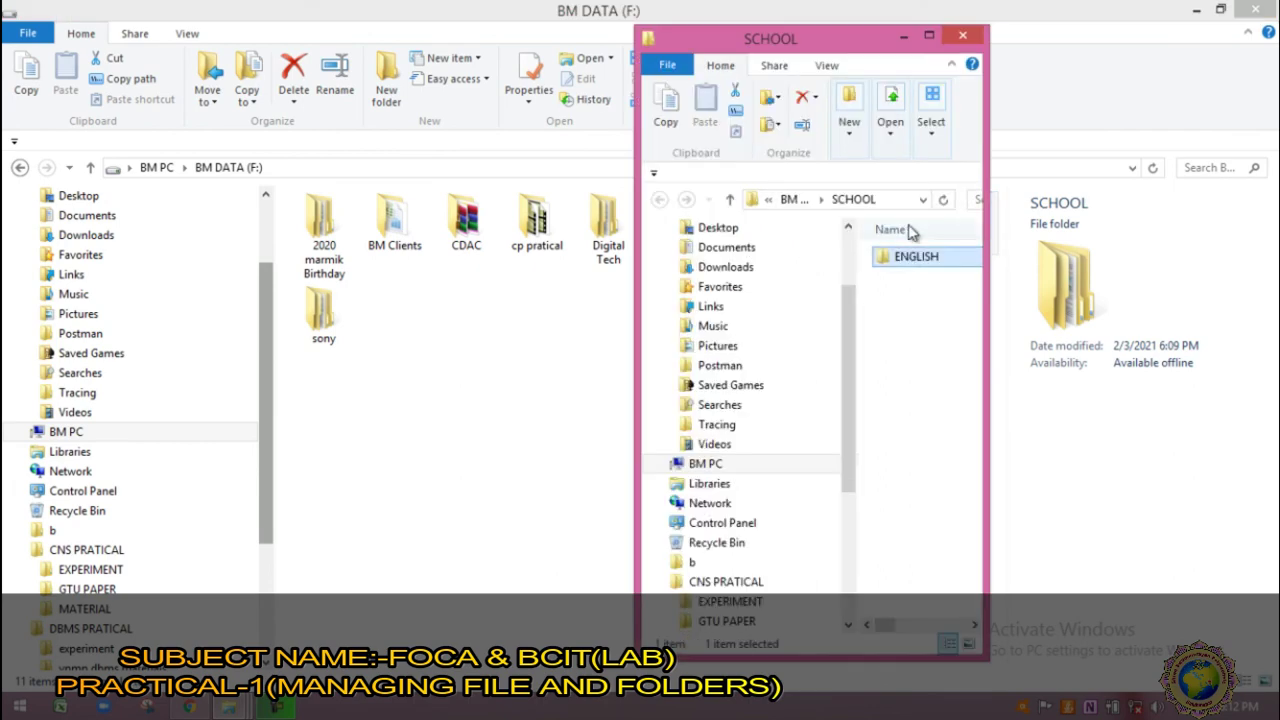
click(930, 41)
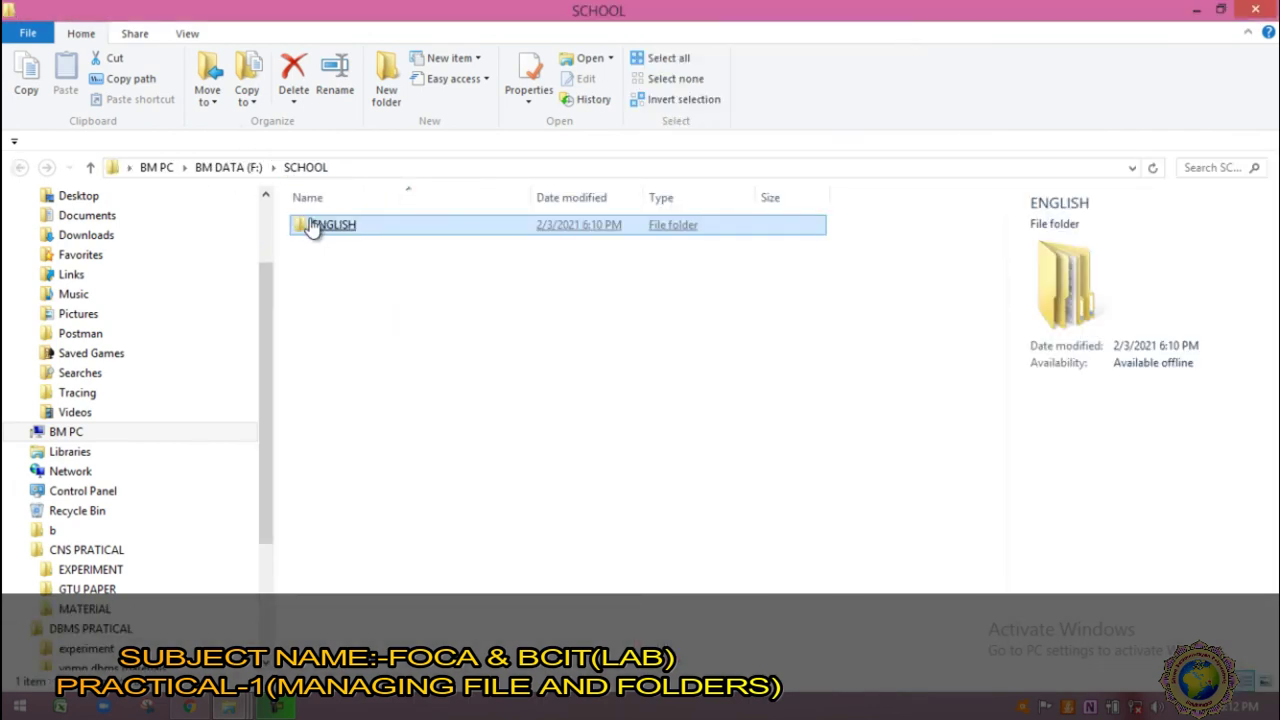
double_click(313, 226)
click(950, 300)
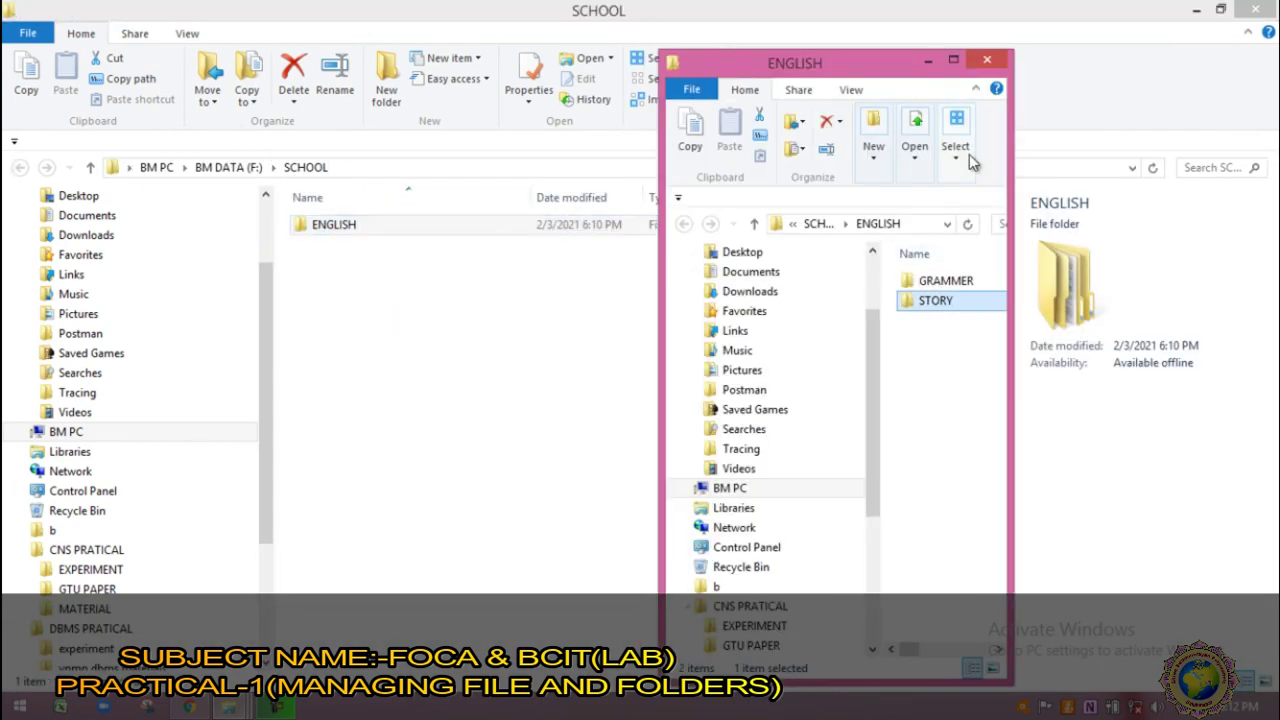
click(955, 62)
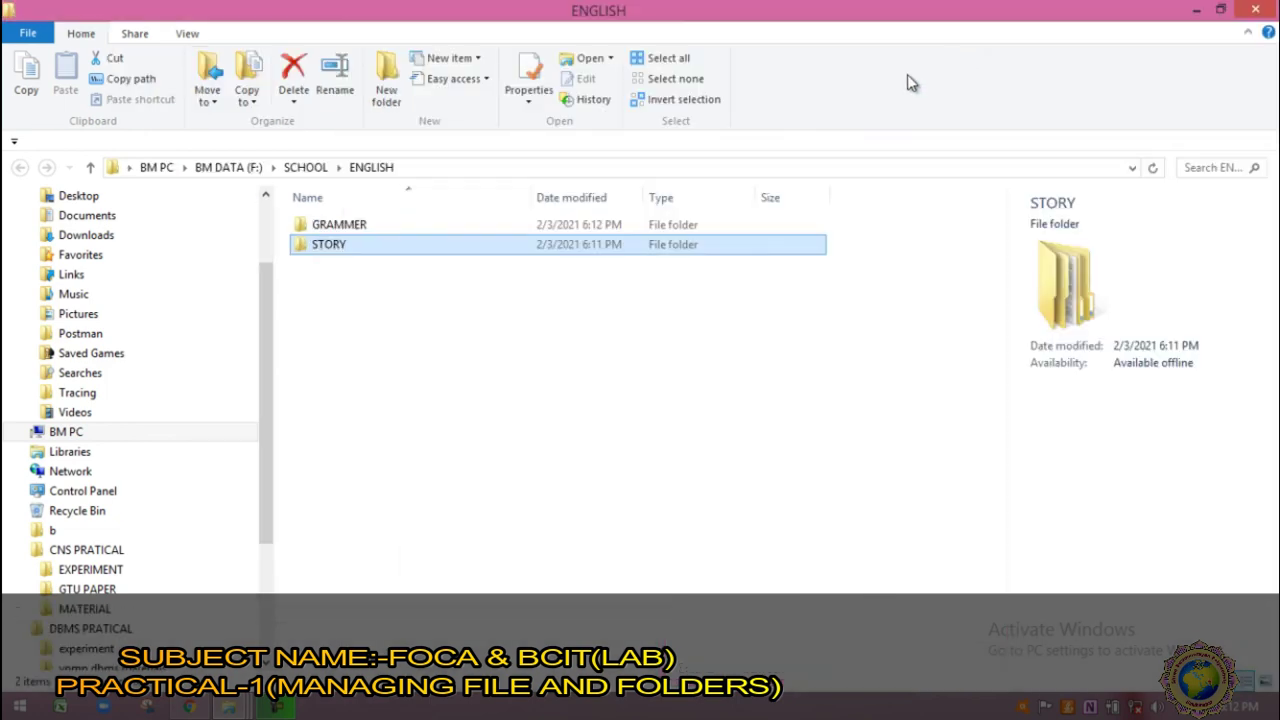
click(342, 228)
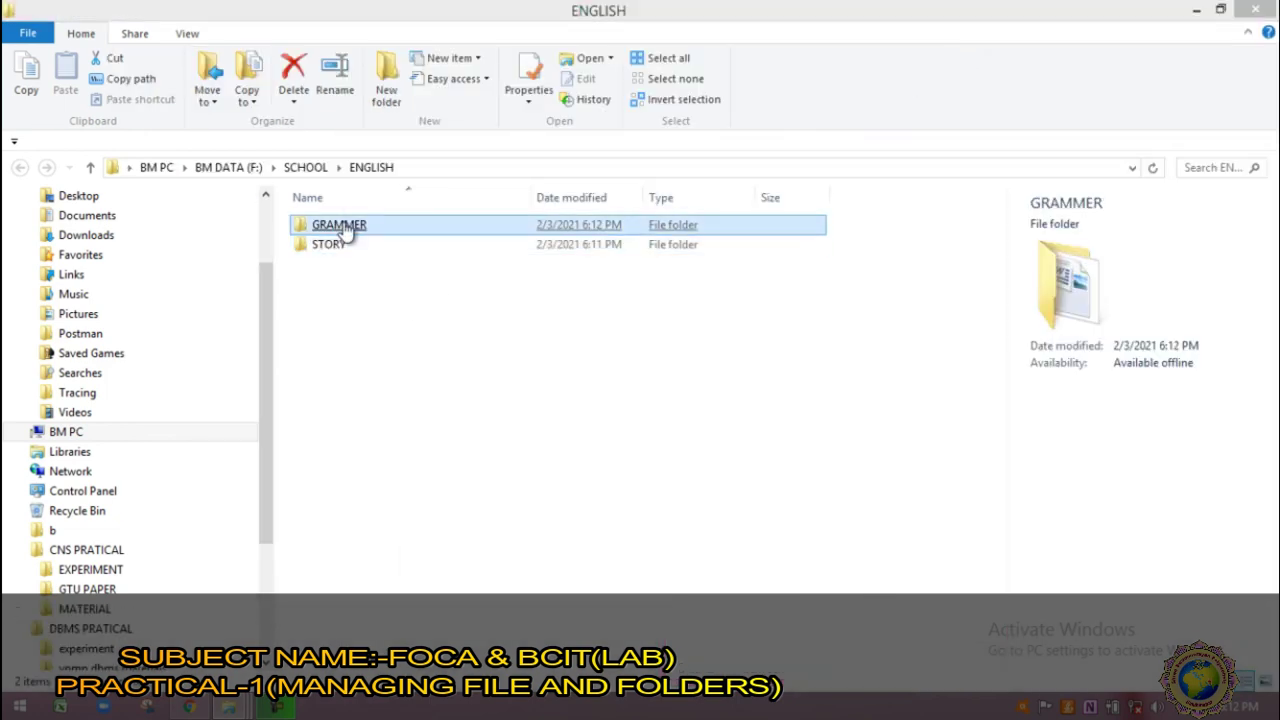
double_click(342, 228)
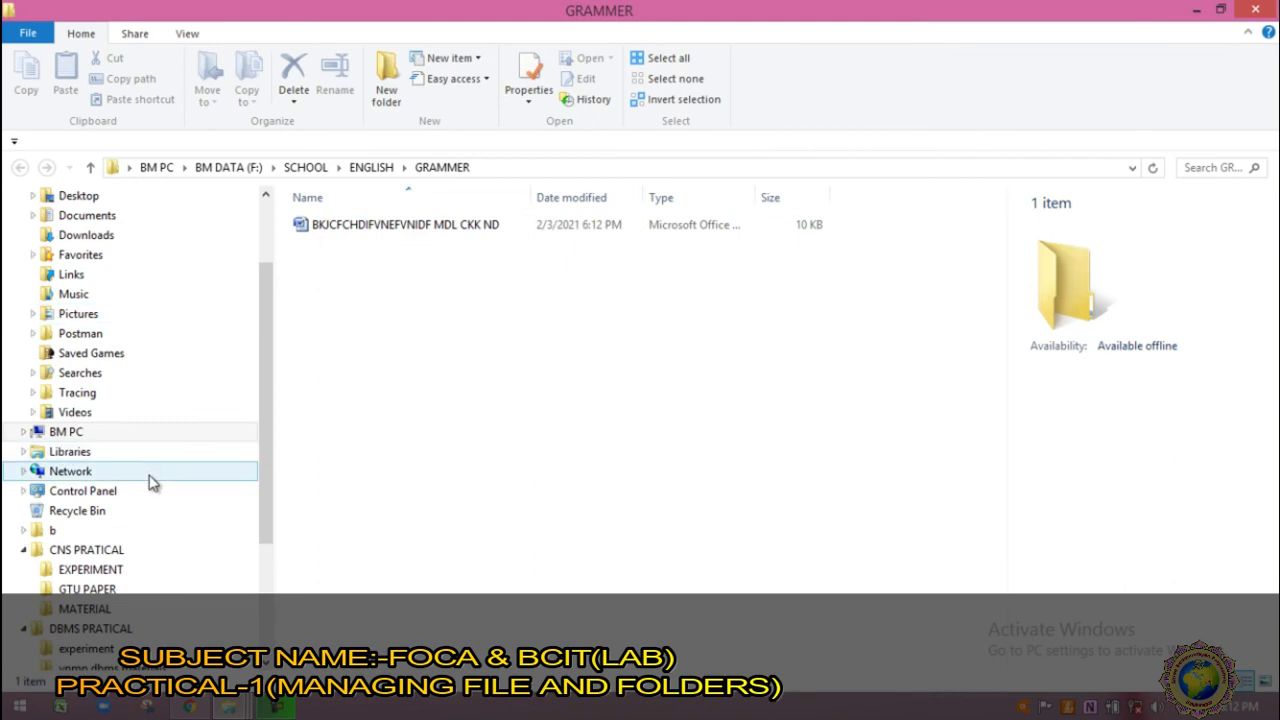
click(379, 243)
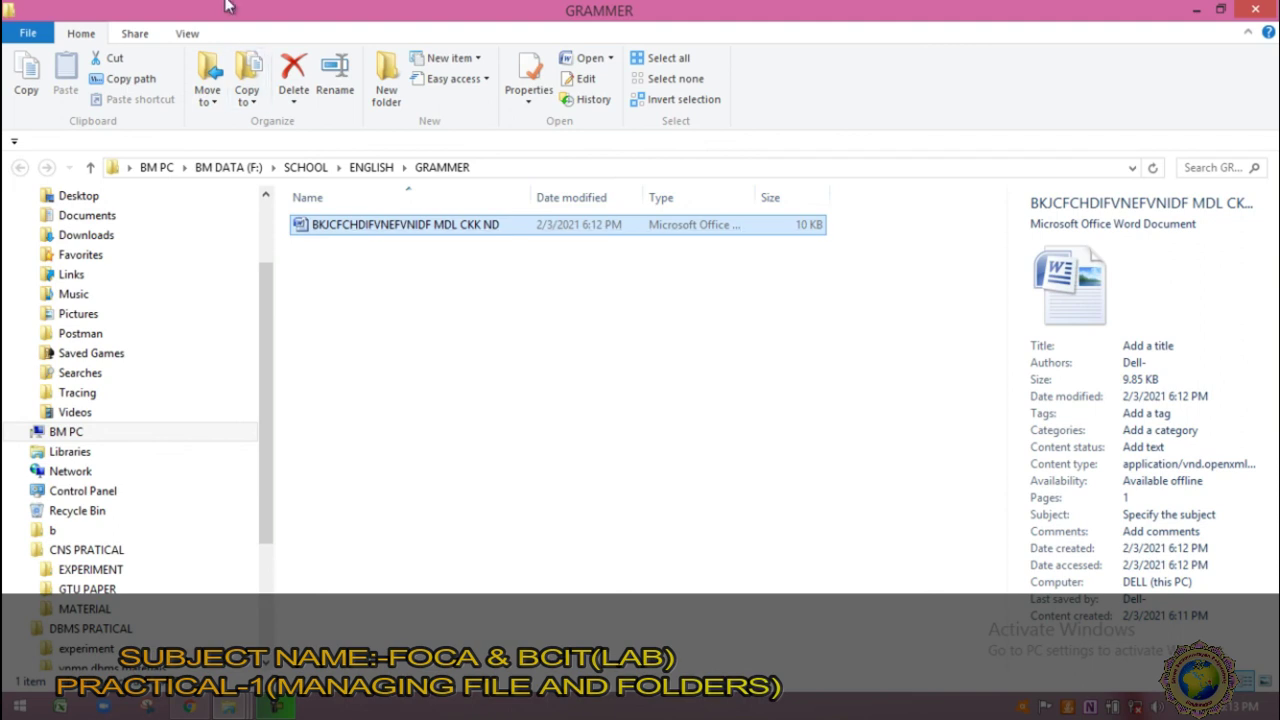
Step: Go back up from the GRAMMER folder to the root of the BM DATA (F:) drive
click(93, 168)
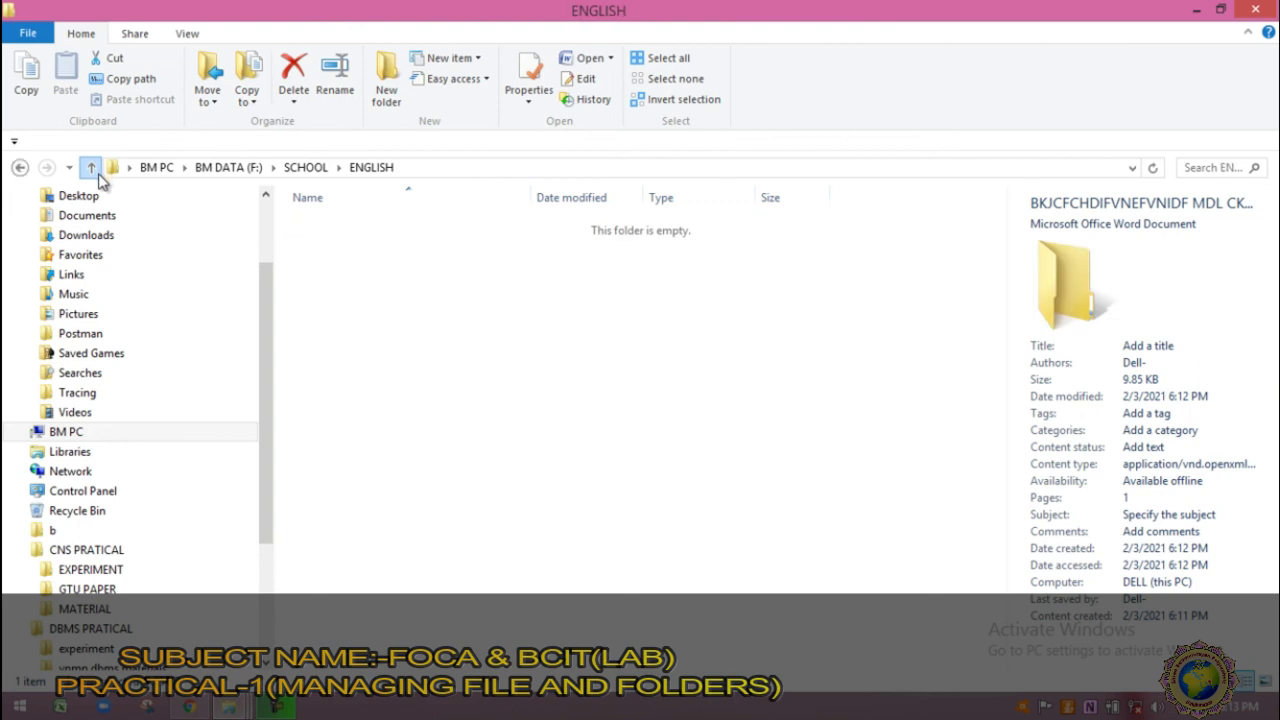
click(90, 170)
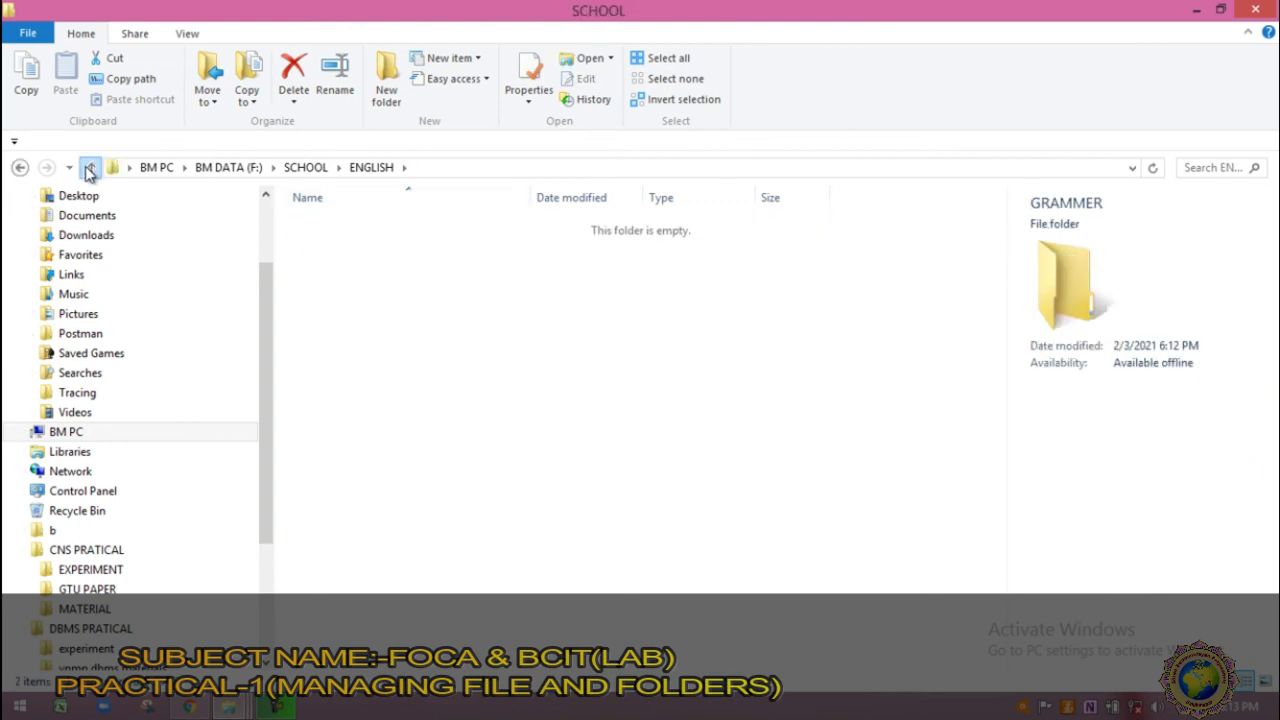
click(90, 170)
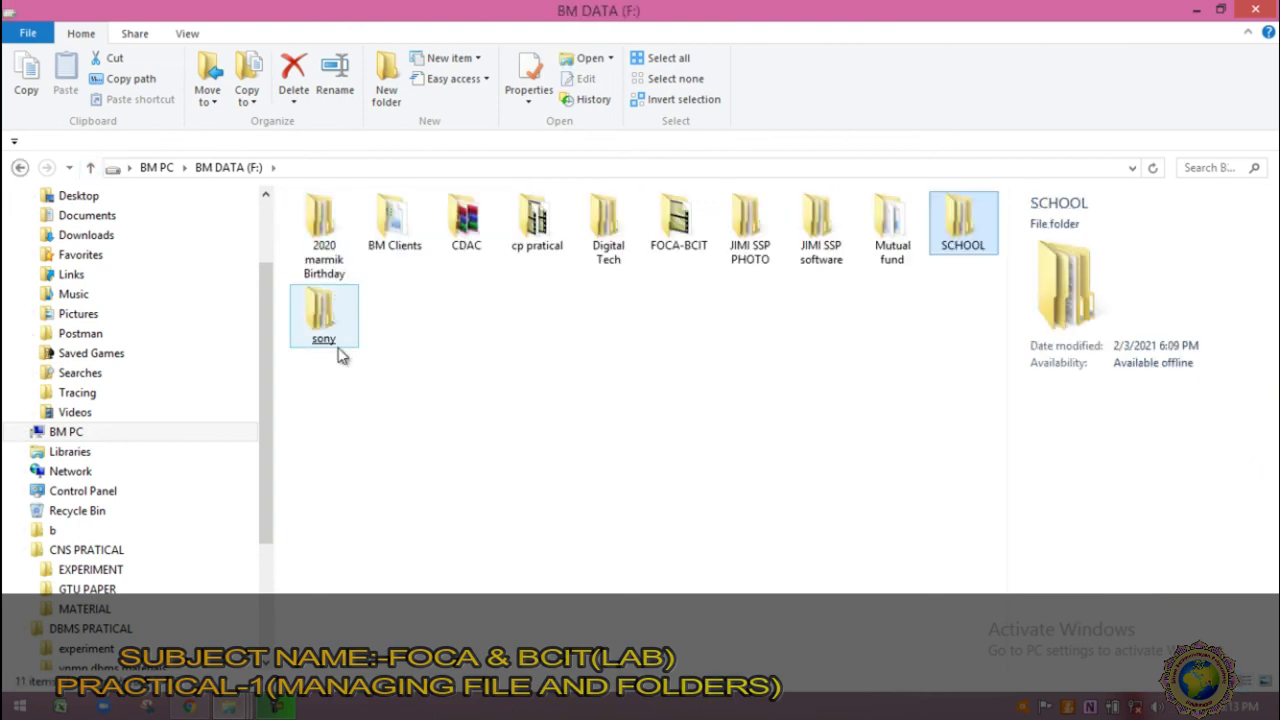
Step: Open the STORY folder inside SCHOOL > ENGLISH on the F: drive
double_click(958, 230)
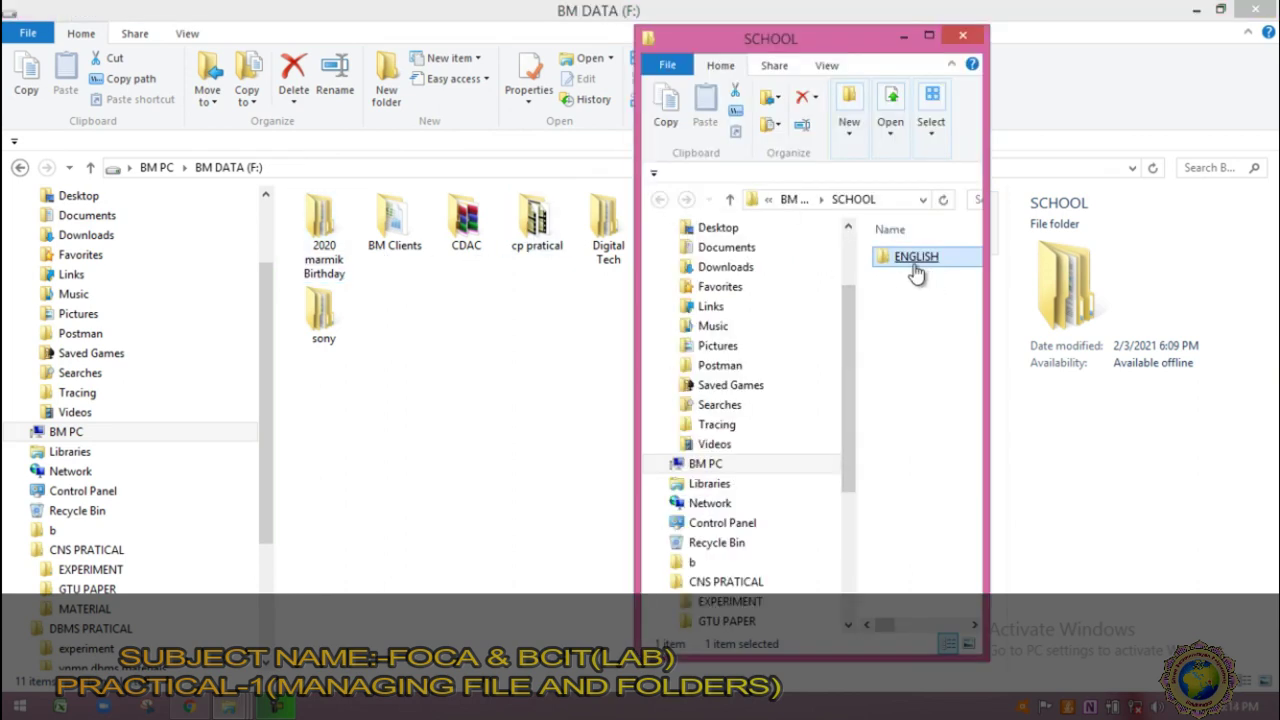
double_click(916, 260)
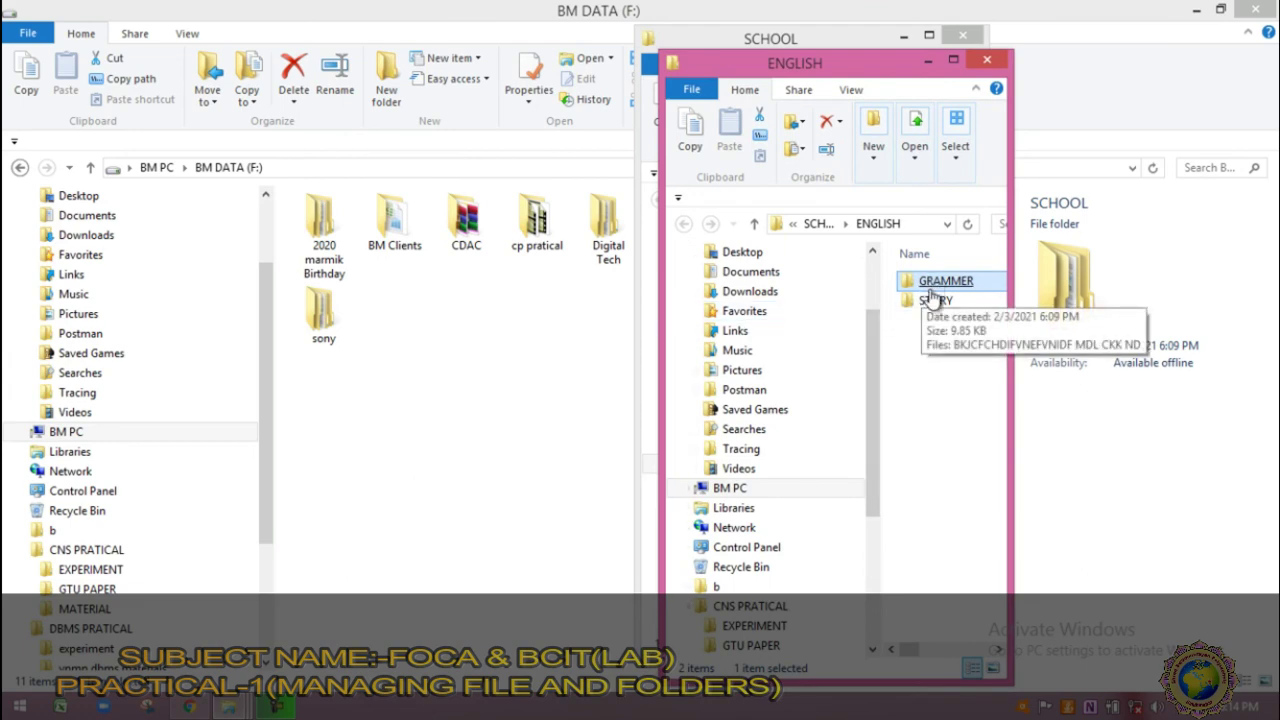
click(921, 304)
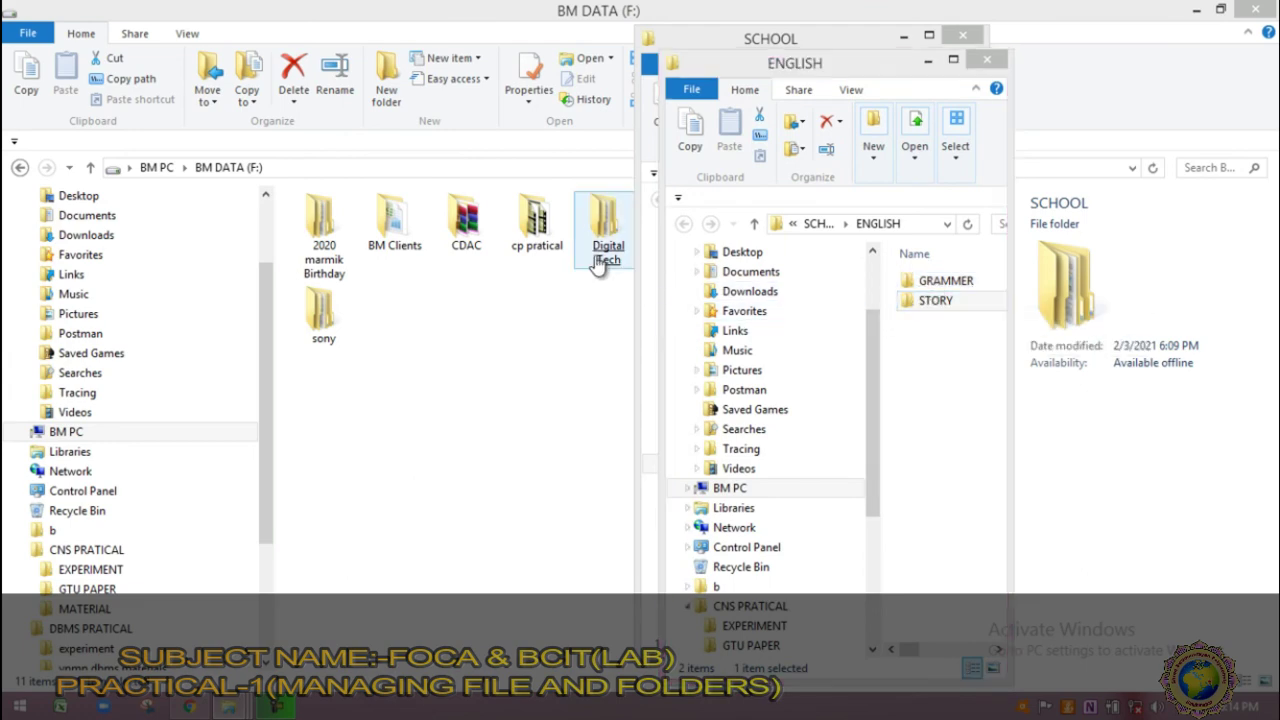
key(Return)
click(326, 246)
click(336, 230)
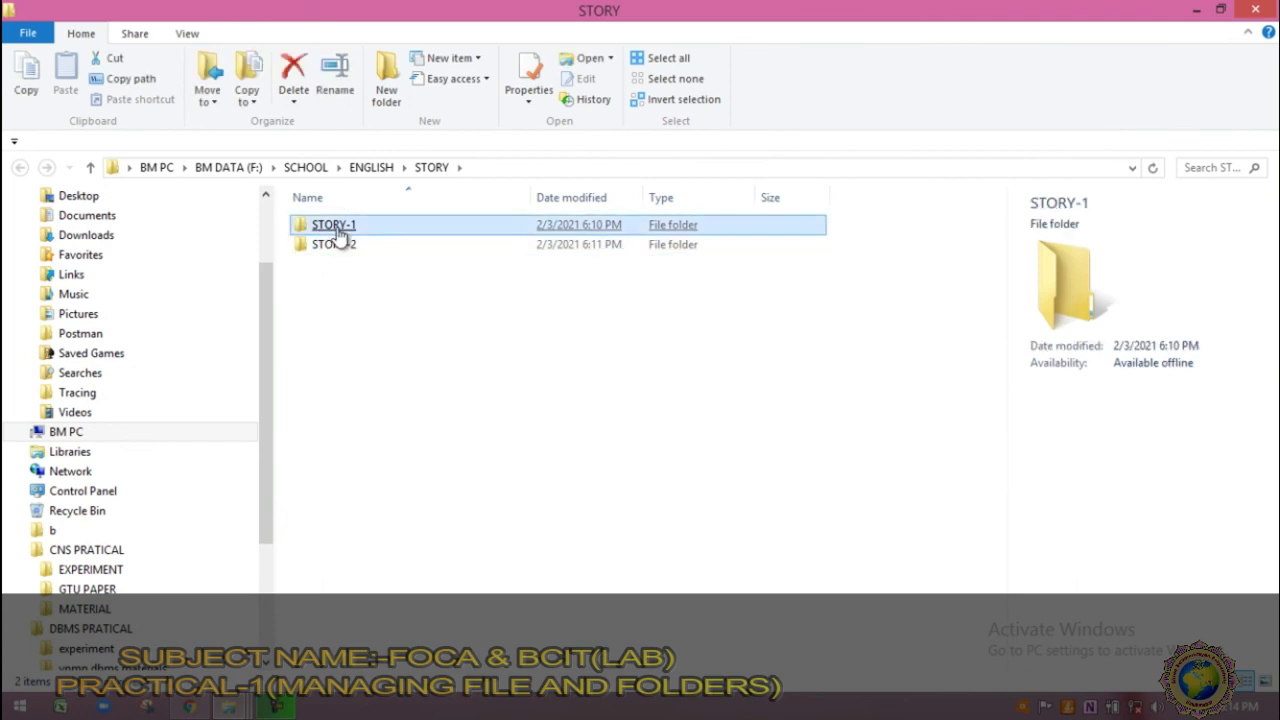
right_click(338, 234)
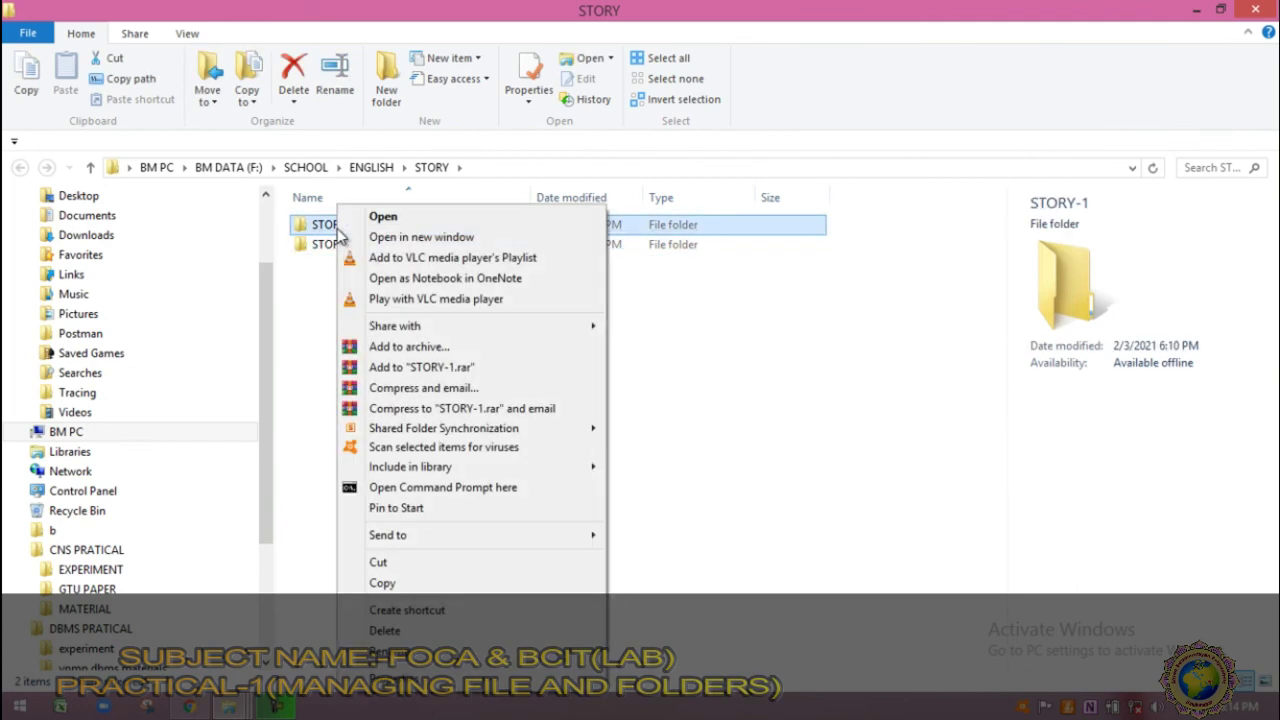
click(385, 651)
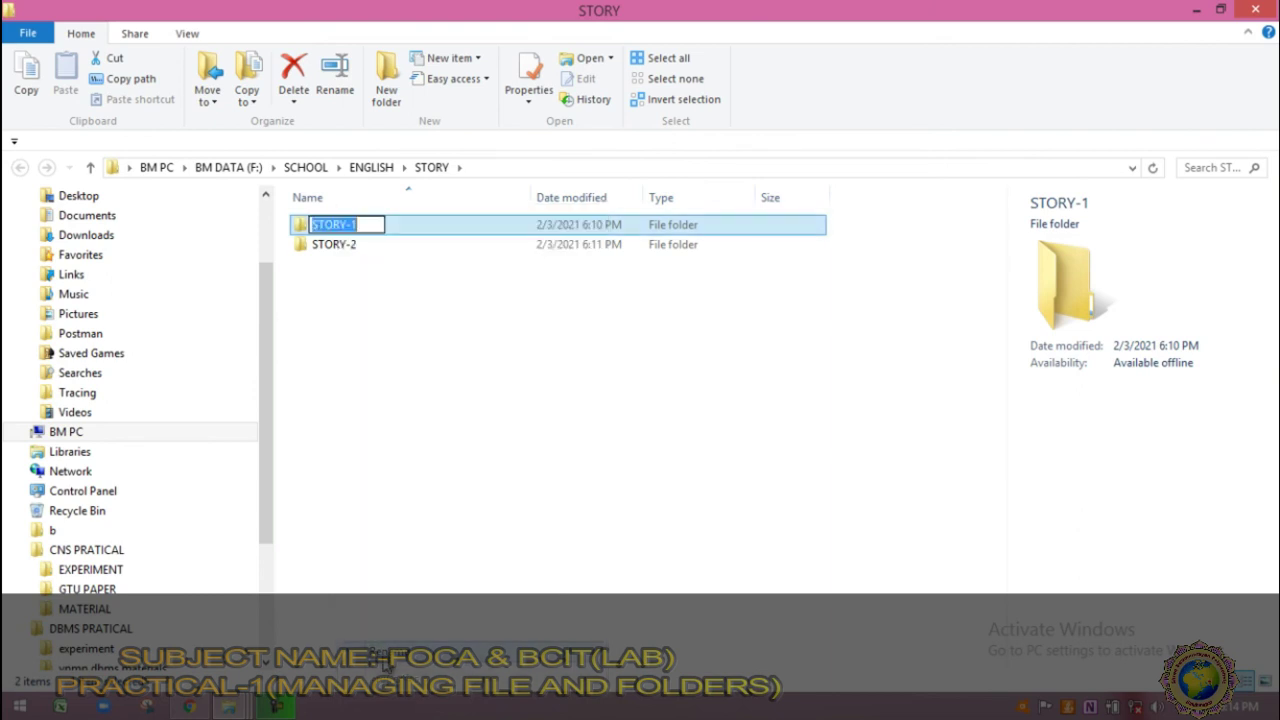
click(386, 296)
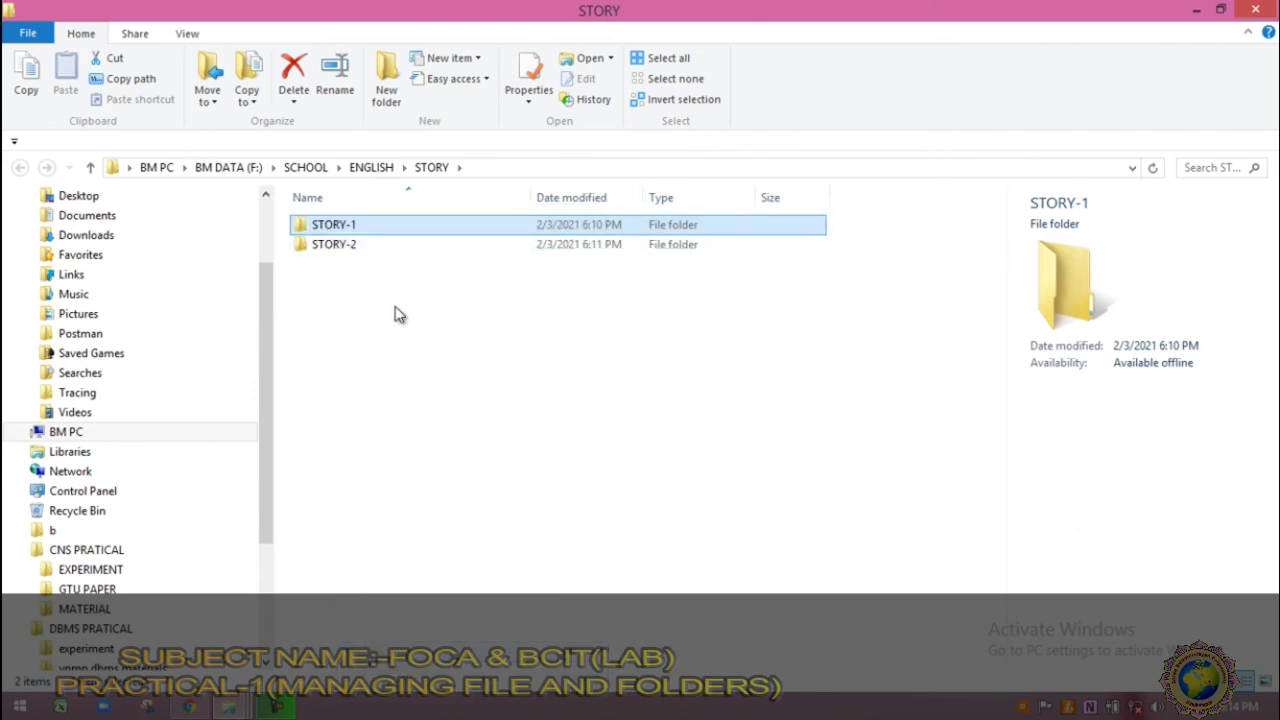
Step: Start deleting the STORY-1 folder inside SCHOOL > ENGLISH > STORY
click(302, 230)
right_click(302, 230)
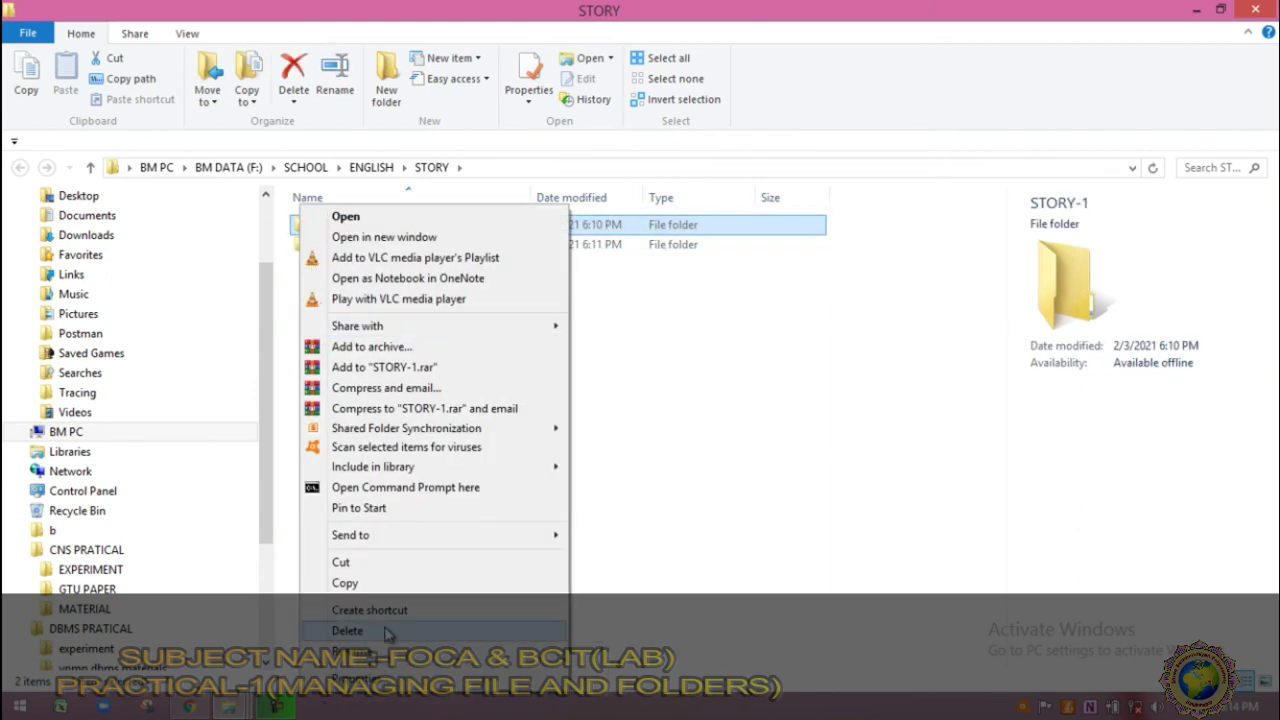